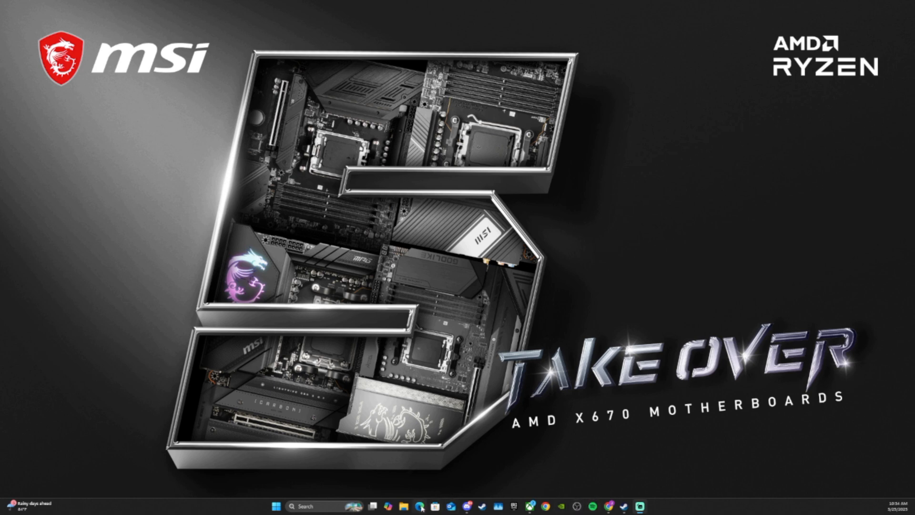
# - Open Microsoft Edge, search the web for "obs studio", and close the browser
pyautogui.click(417, 506)
pyautogui.moveTo(0, 119); pyautogui.dragTo(530, 50)
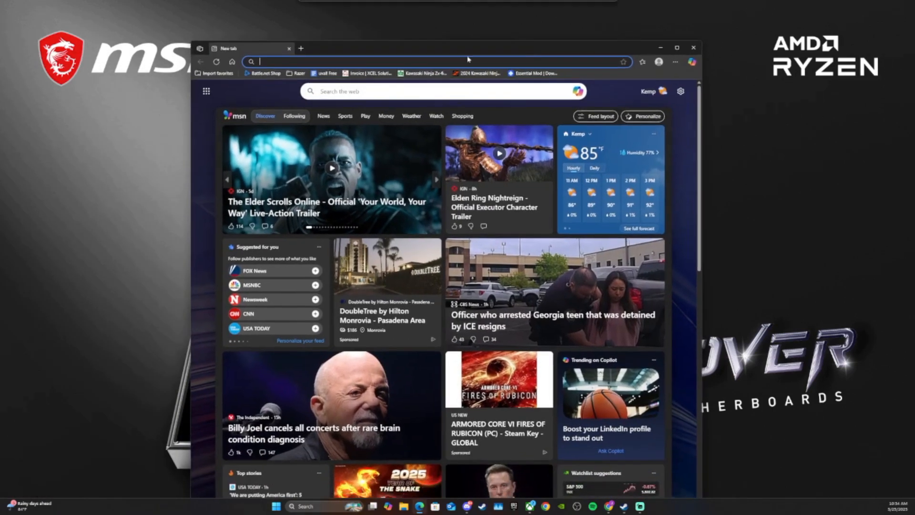
pyautogui.click(357, 62)
pyautogui.write('obs studio')
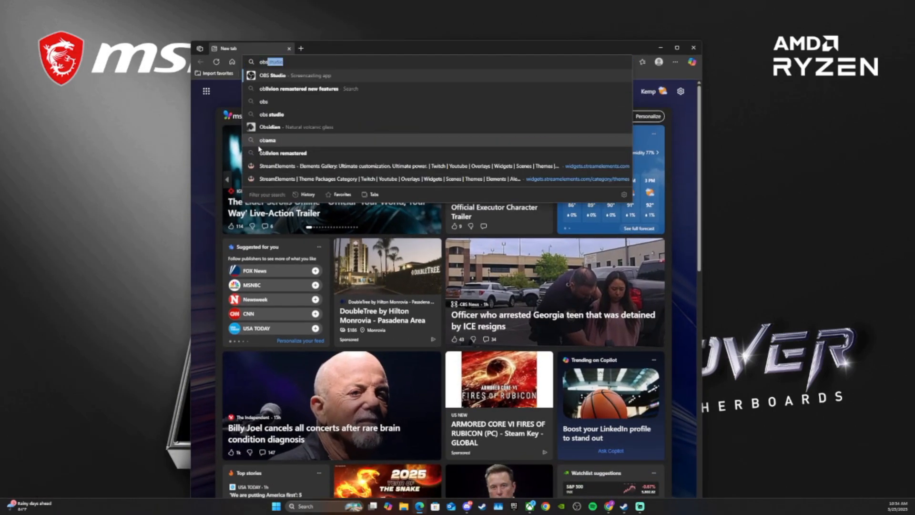
pyautogui.press('Return')
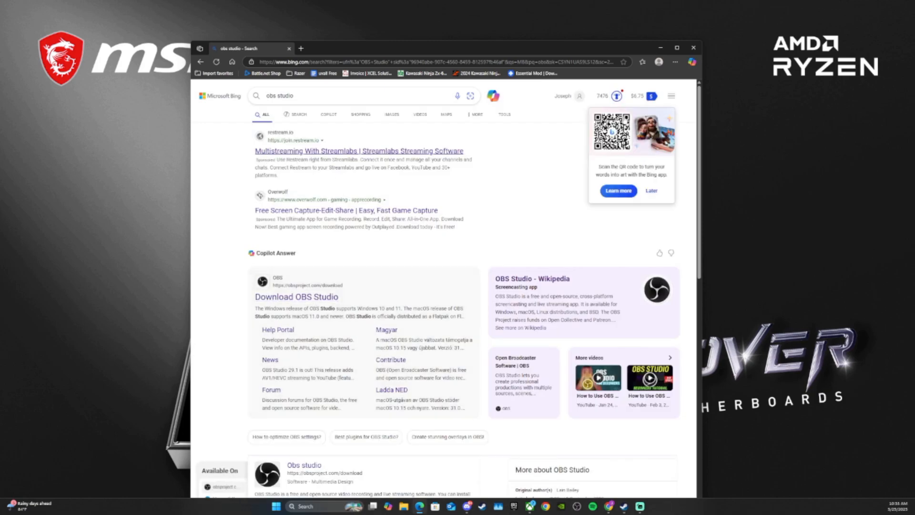
pyautogui.click(693, 48)
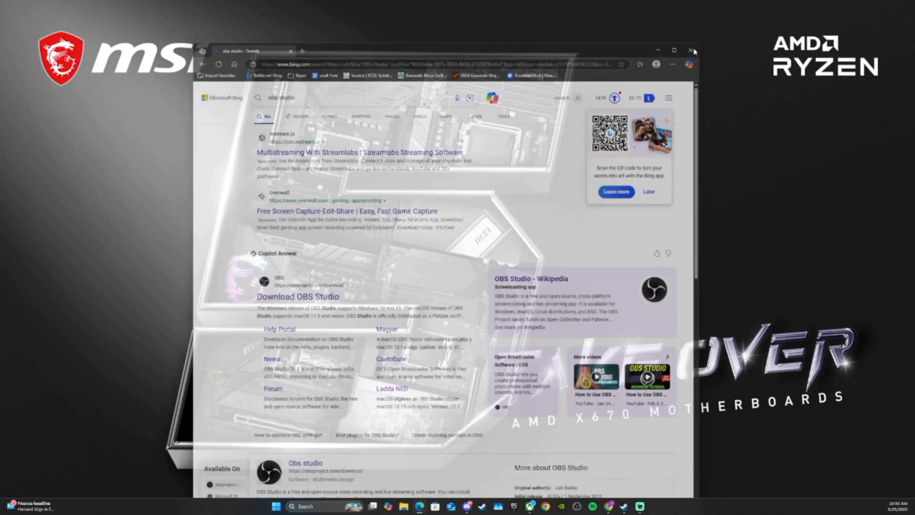
# - Open OBS Studio, look through its file, profile, scene collection and StreamElements commands, and close it
pyautogui.click(585, 504)
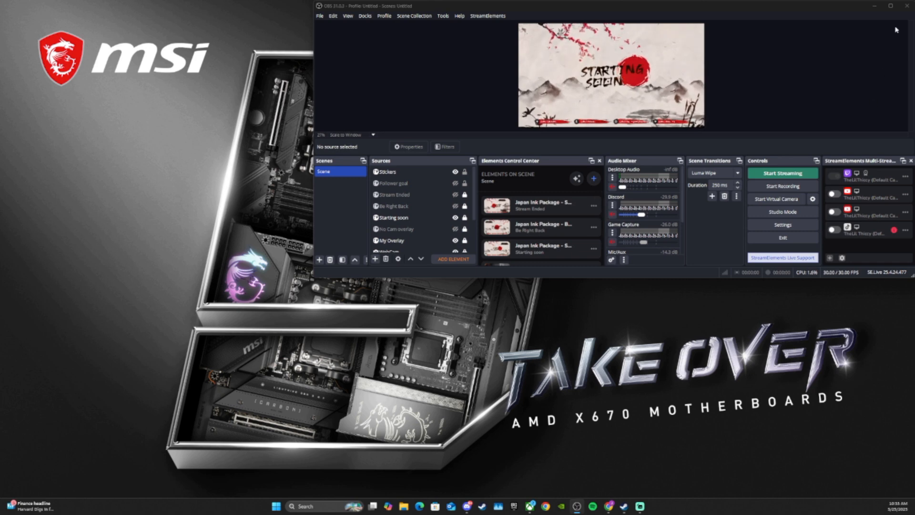
pyautogui.click(906, 6)
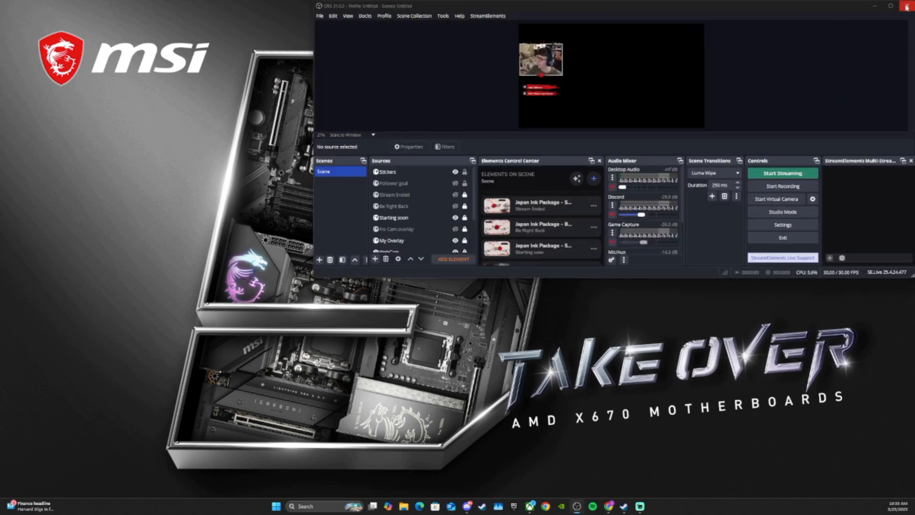
pyautogui.click(906, 7)
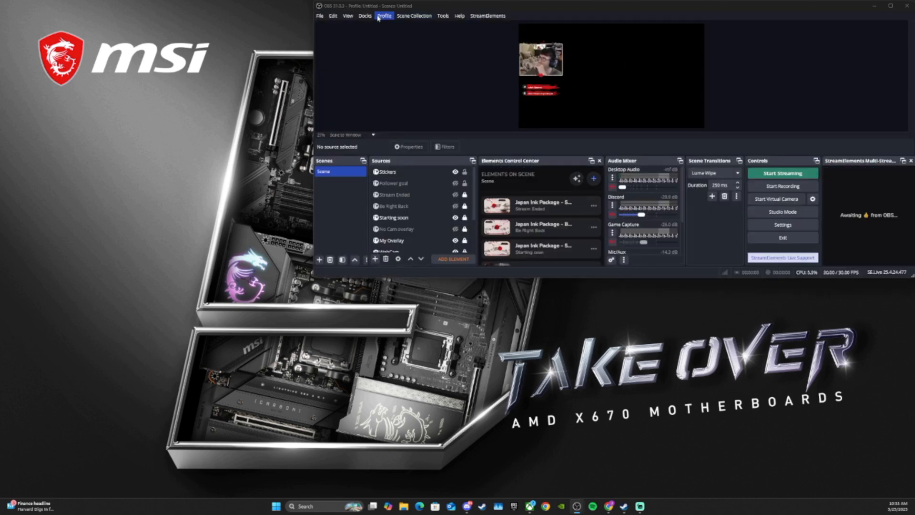
pyautogui.click(318, 16)
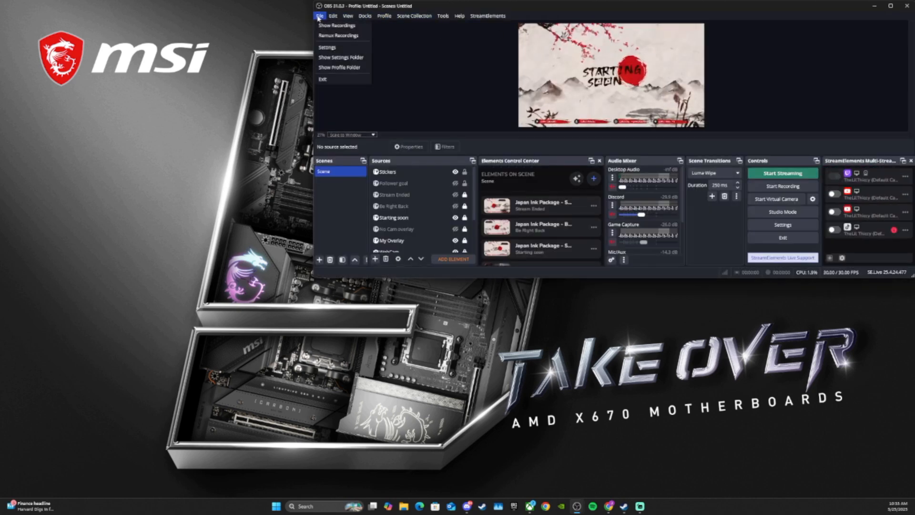
pyautogui.moveTo(334, 19)
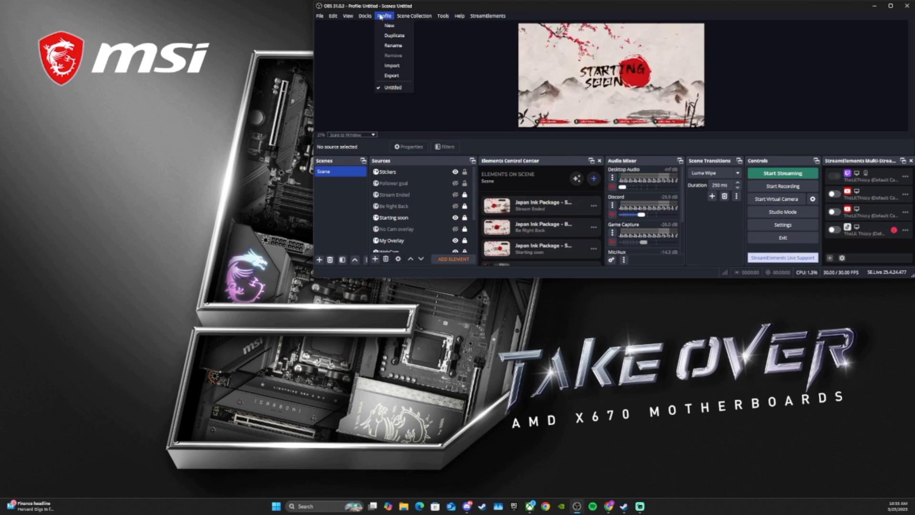
pyautogui.moveTo(409, 18)
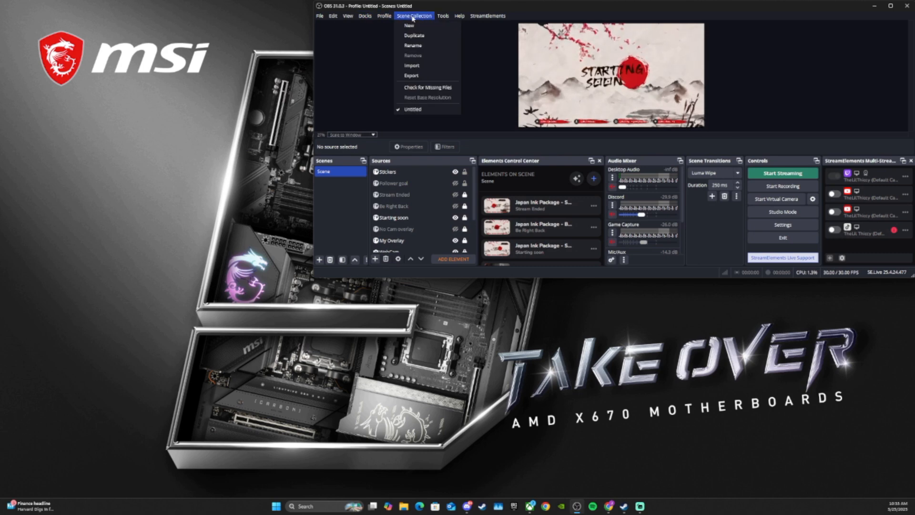
pyautogui.moveTo(449, 19)
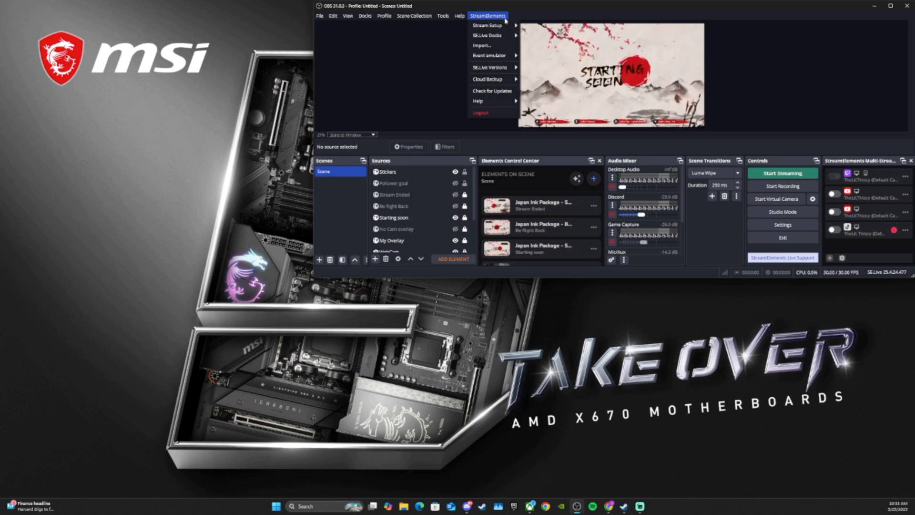
pyautogui.click(907, 6)
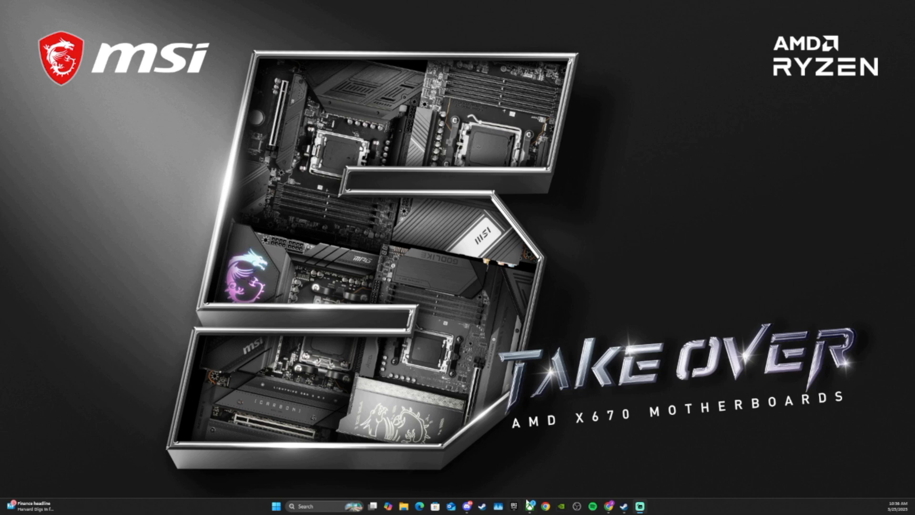
# - Find StreamElements SE.Live among the installed apps and launch it
pyautogui.click(318, 504)
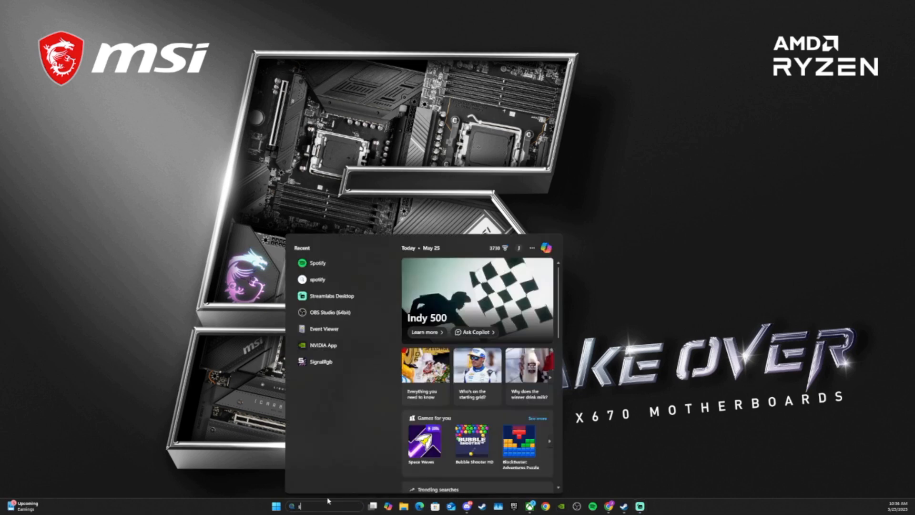
pyautogui.write('streamElements SE.Live')
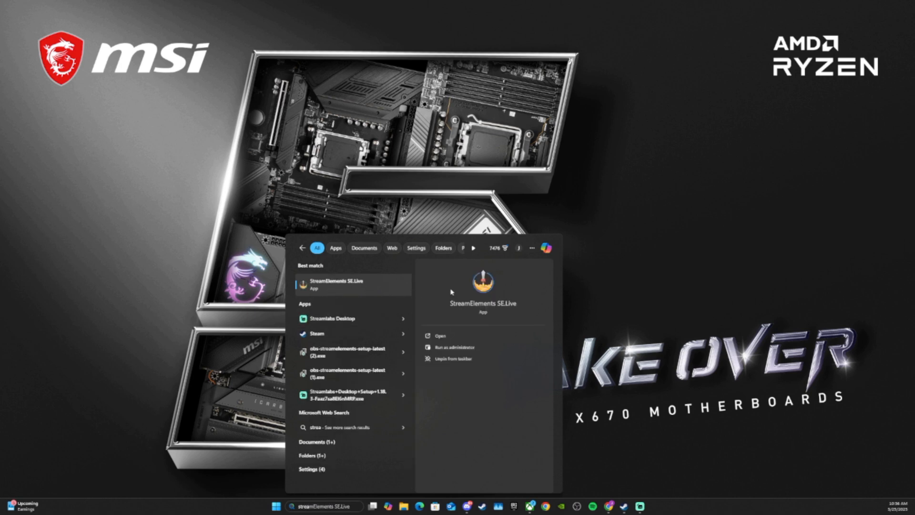
pyautogui.click(638, 283)
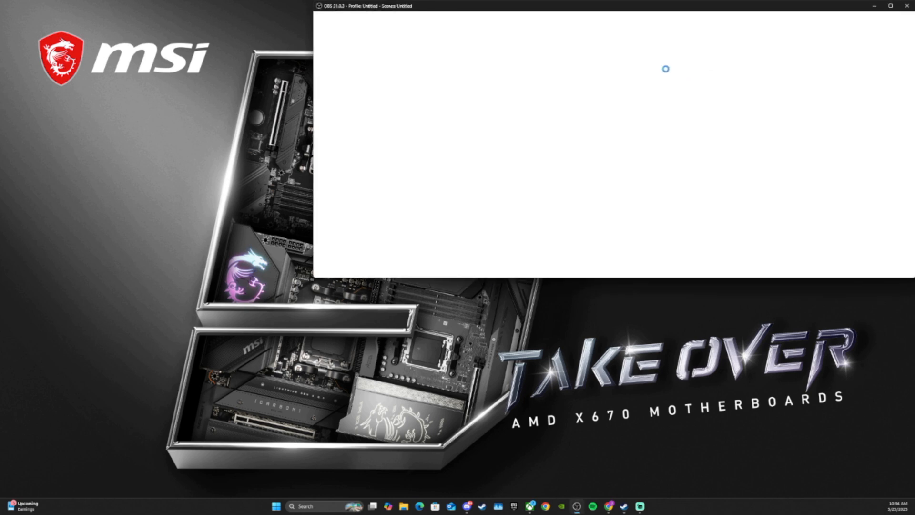
# - Browse the StreamElements overlays in the web browser from OBS's stream setup commands, and close OBS
pyautogui.click(488, 16)
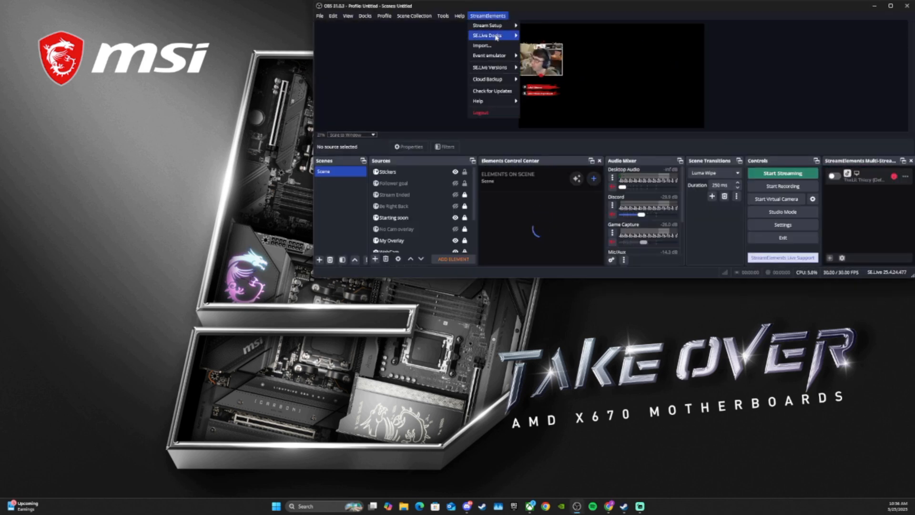
pyautogui.moveTo(511, 25)
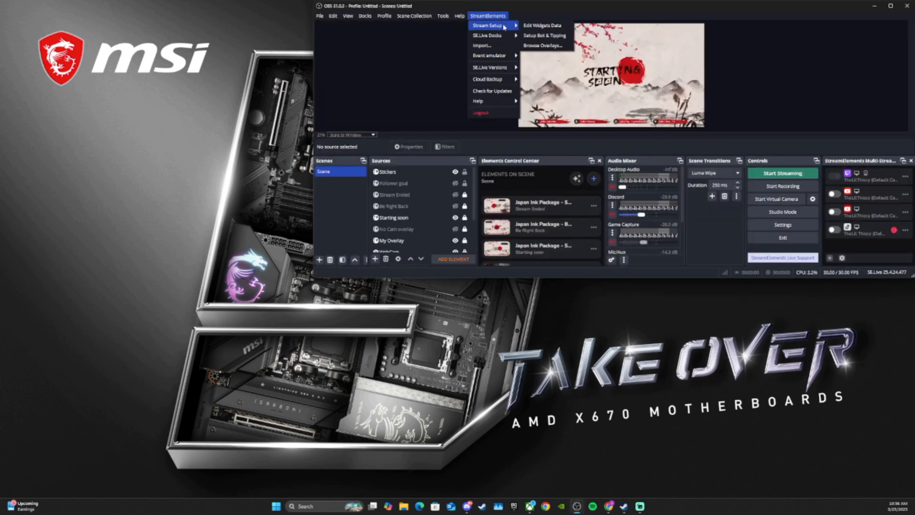
pyautogui.click(549, 46)
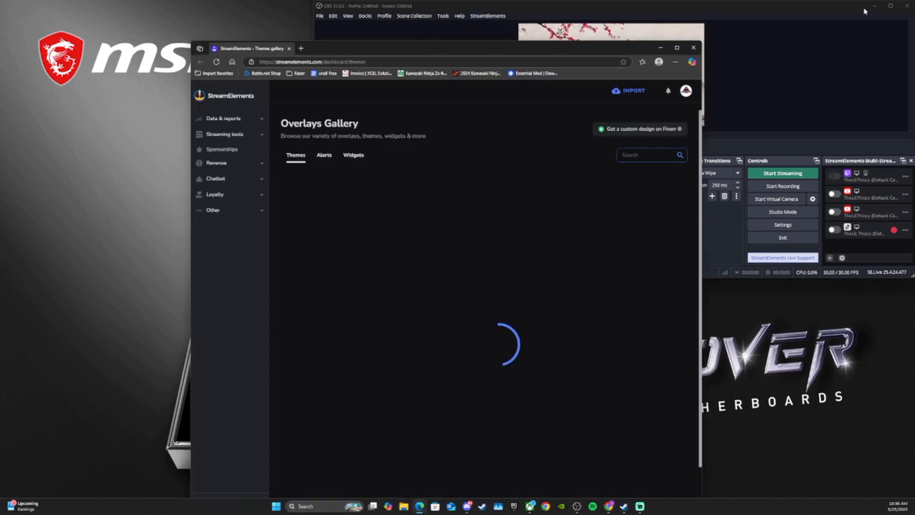
pyautogui.click(906, 5)
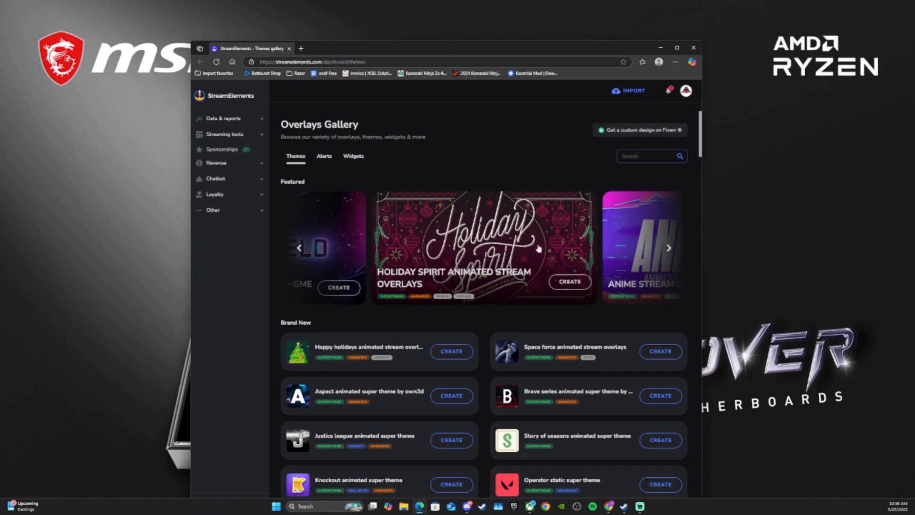
# - Skim the overlays gallery and expand the Revenue and Data & reports sections of the StreamElements site
pyautogui.scroll(-1, 443, 260)
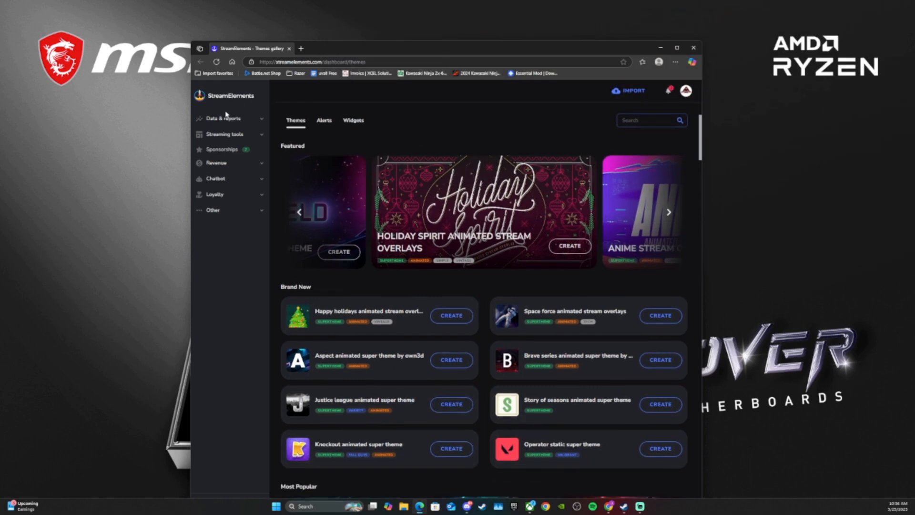
pyautogui.click(233, 162)
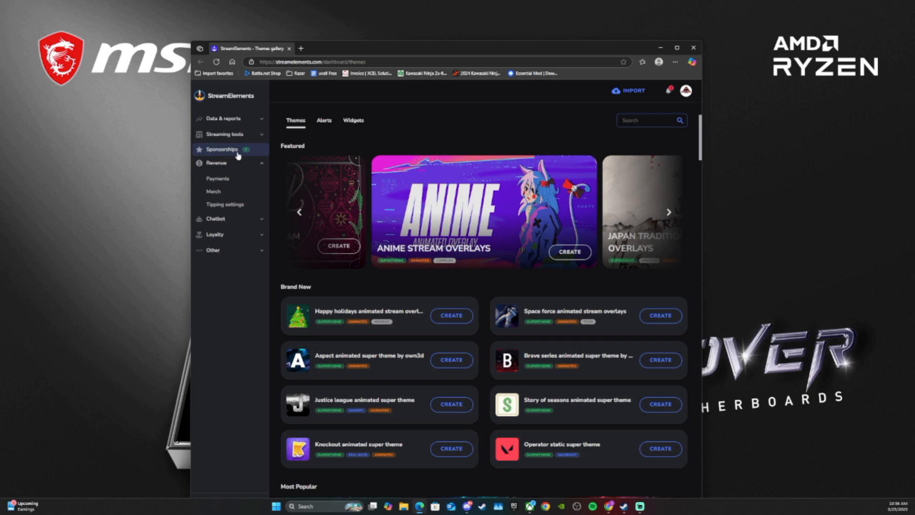
pyautogui.click(237, 119)
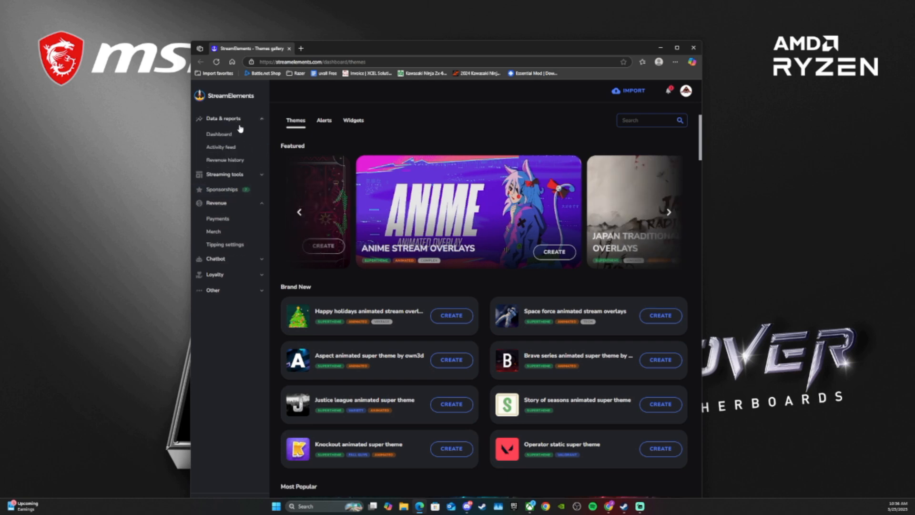
pyautogui.click(243, 121)
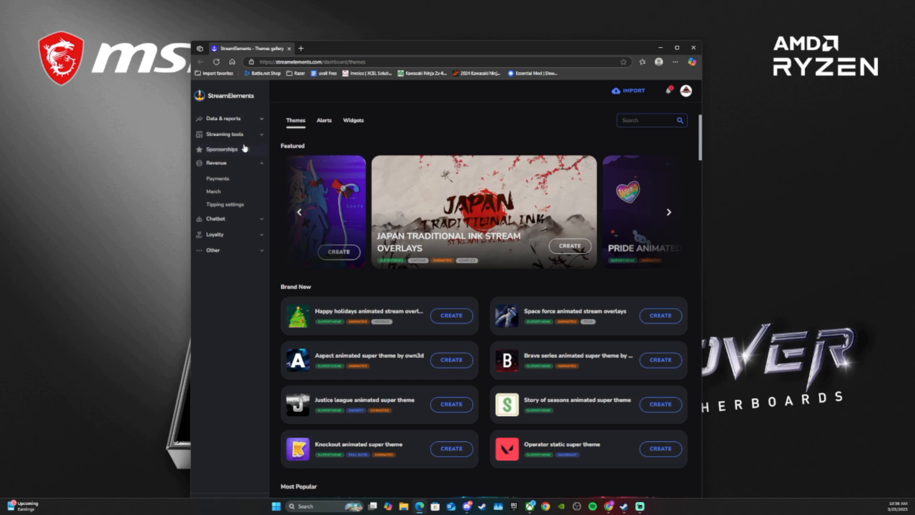
pyautogui.click(243, 120)
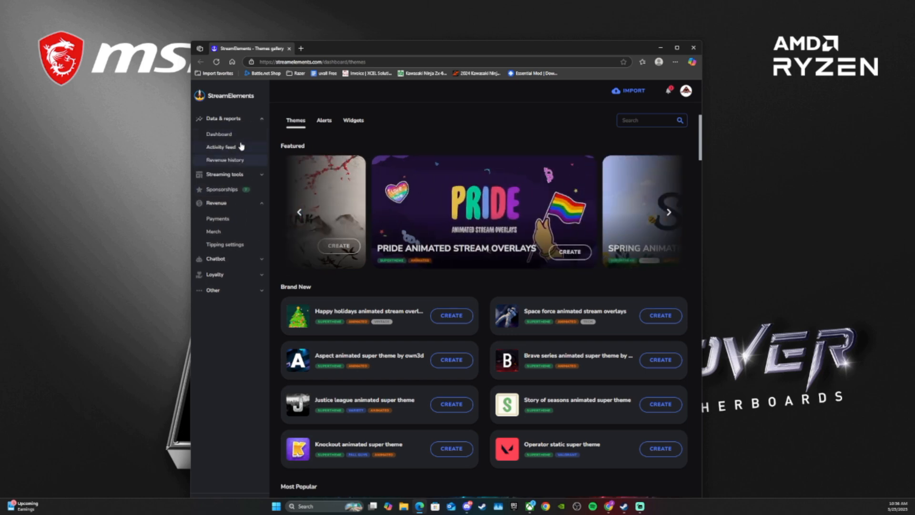
# - Examine the StreamElements dashboard's statistics and settings, and open the activity feed
pyautogui.click(242, 135)
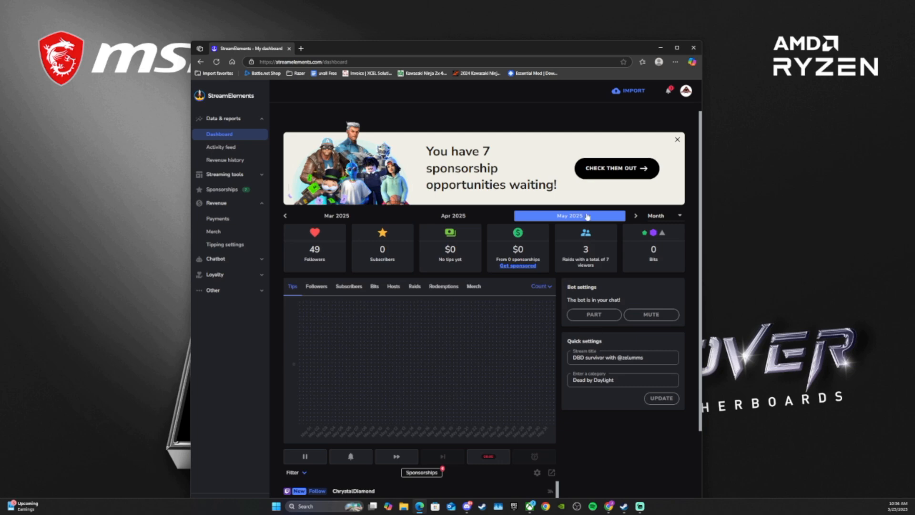
pyautogui.scroll(-2, 559, 241)
pyautogui.scroll(-2, 523, 243)
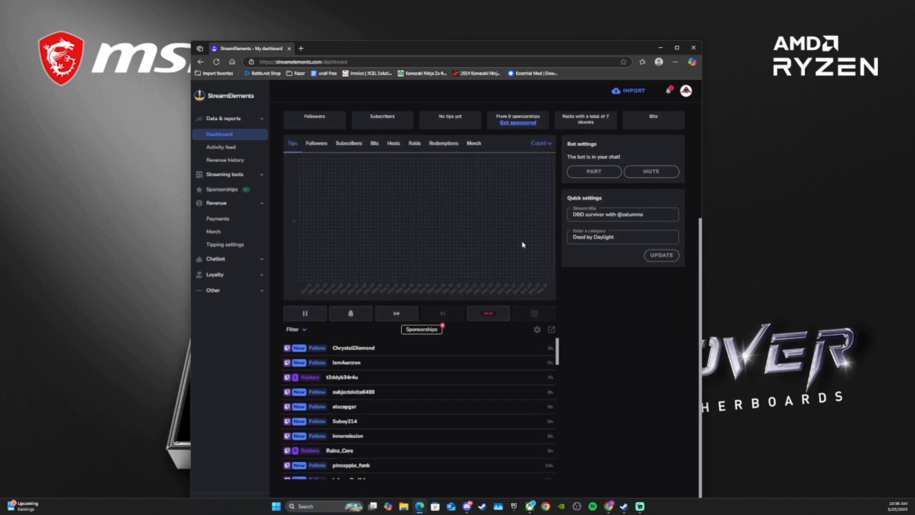
pyautogui.scroll(3, 523, 243)
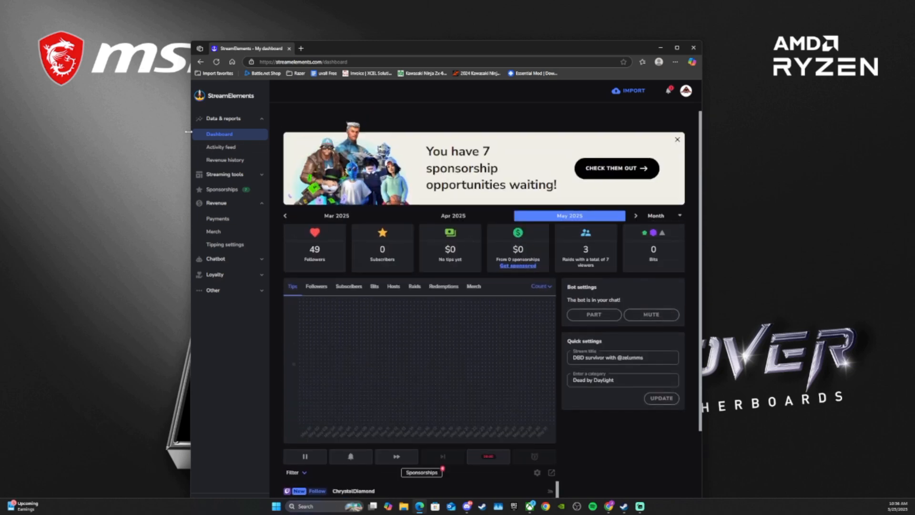
pyautogui.click(221, 147)
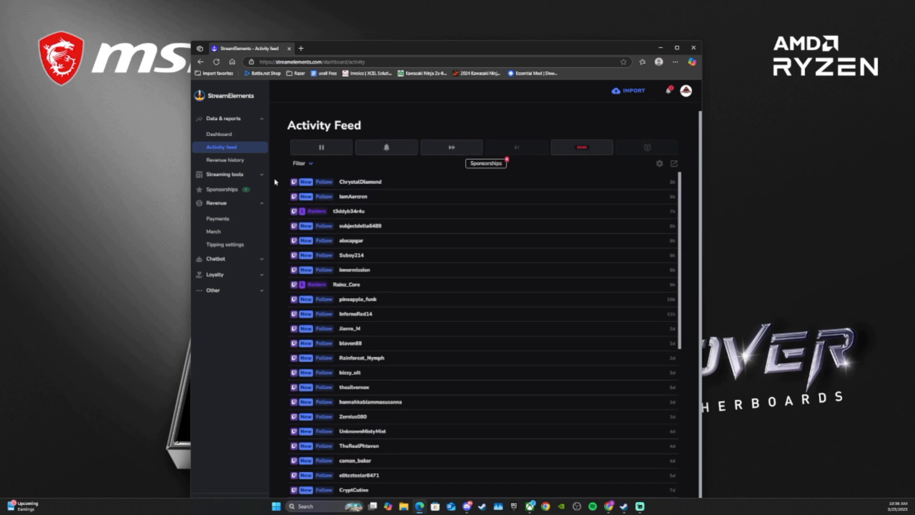
# - View the account's saved overlays and elements, and expand the Chatbot section
pyautogui.click(239, 175)
pyautogui.click(236, 191)
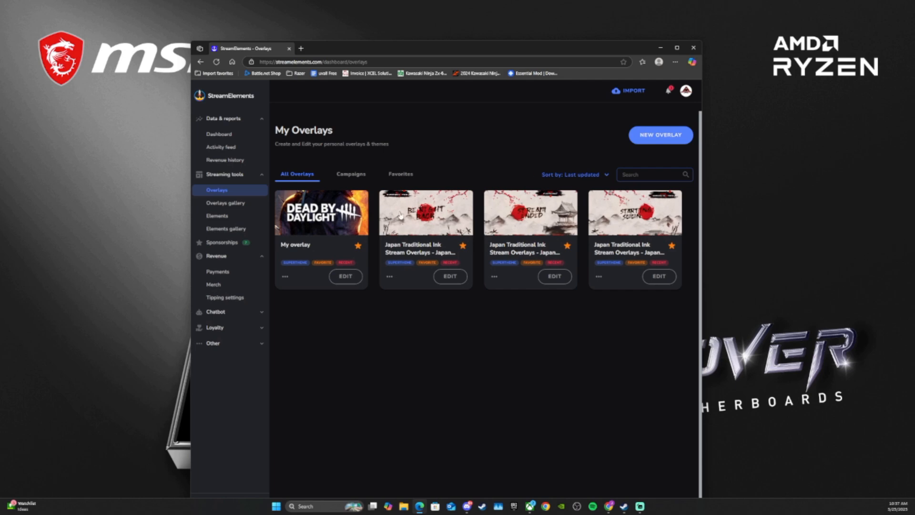
pyautogui.click(235, 215)
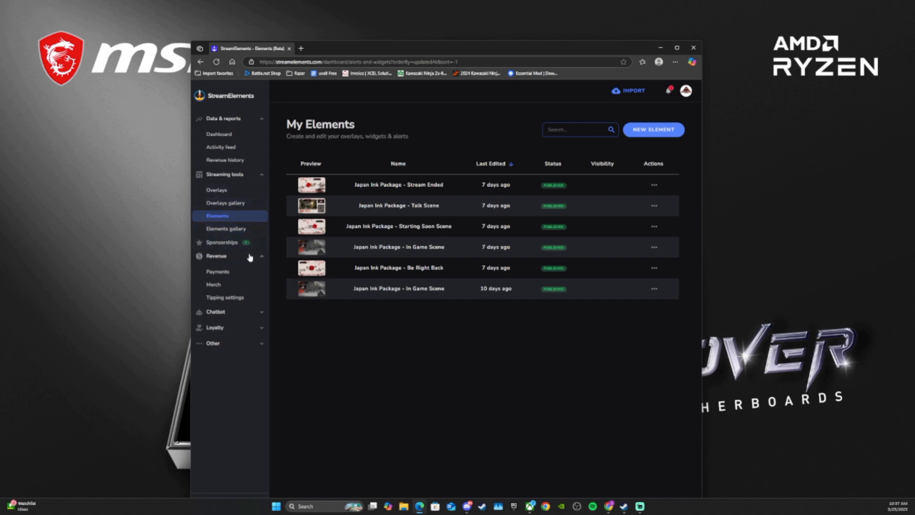
pyautogui.click(233, 314)
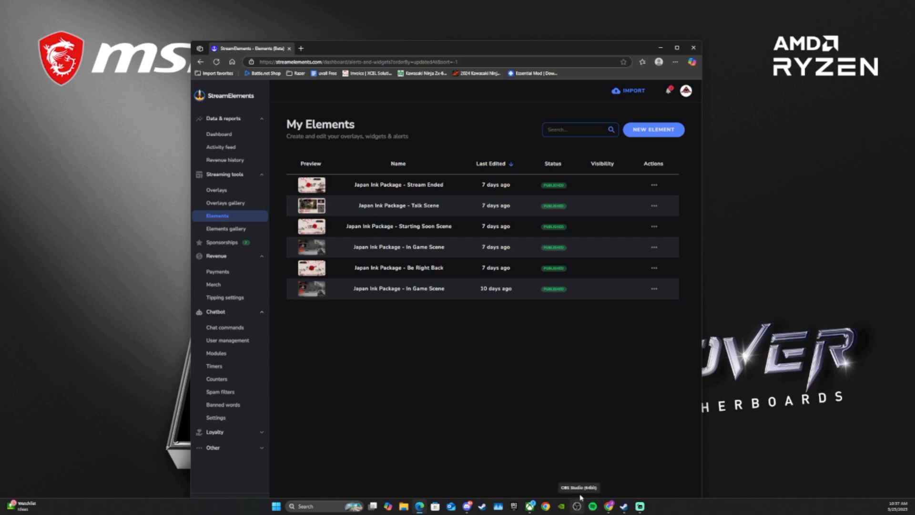
# - Search the web for "streamelements obs plugin" in a new browser tab, and minimize the browser
pyautogui.click(300, 48)
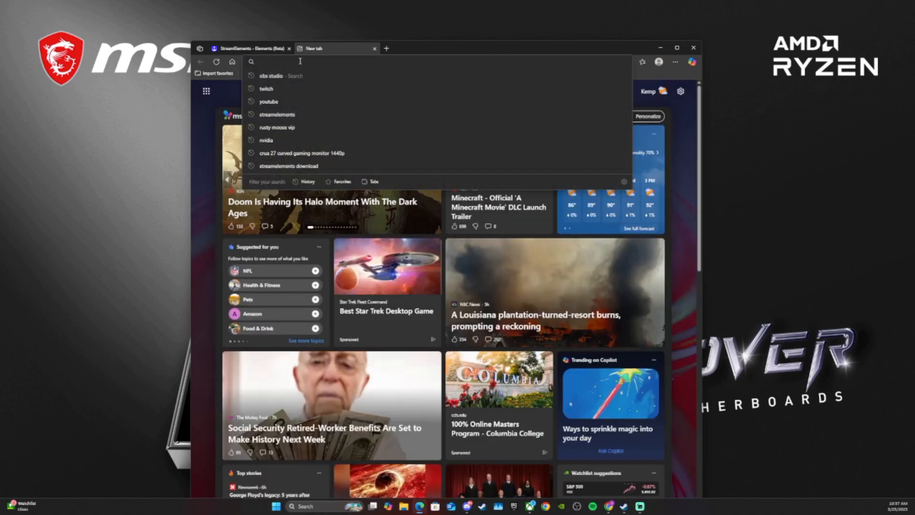
pyautogui.write('stre')
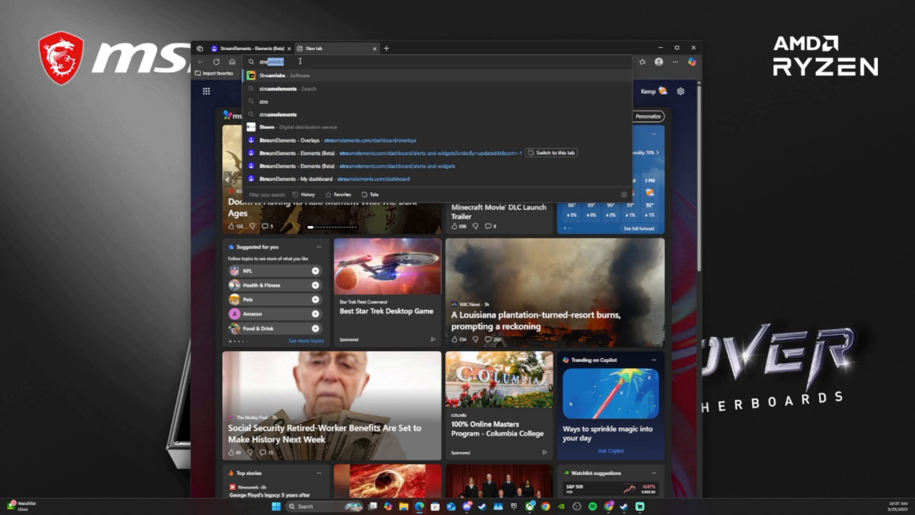
pyautogui.write('amelem')
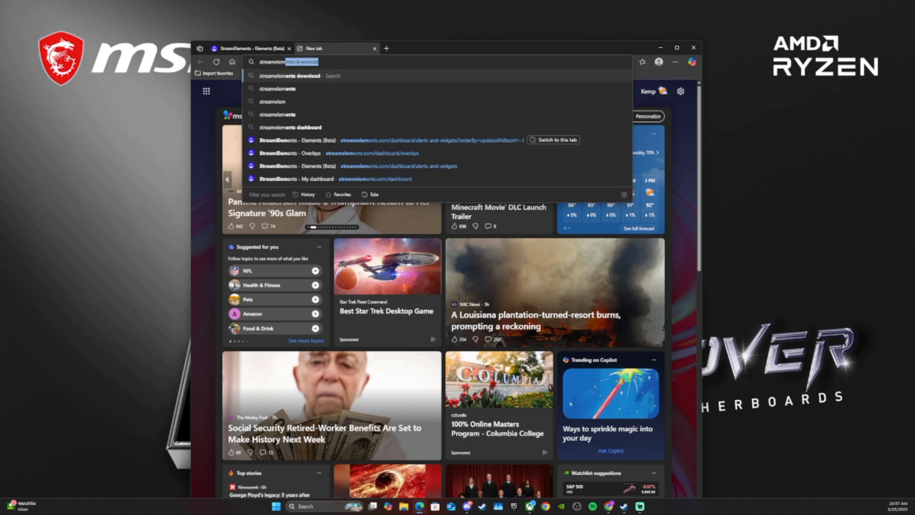
pyautogui.write('ents obs ')
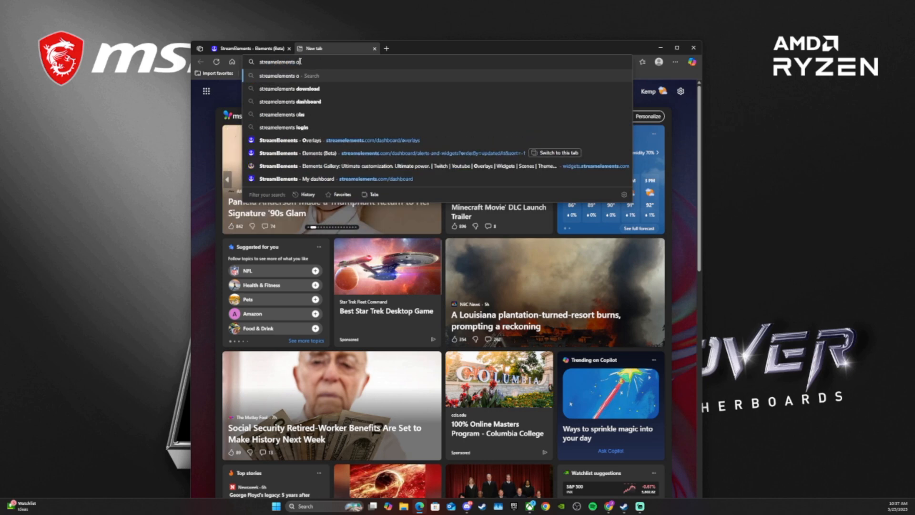
pyautogui.write('plugin')
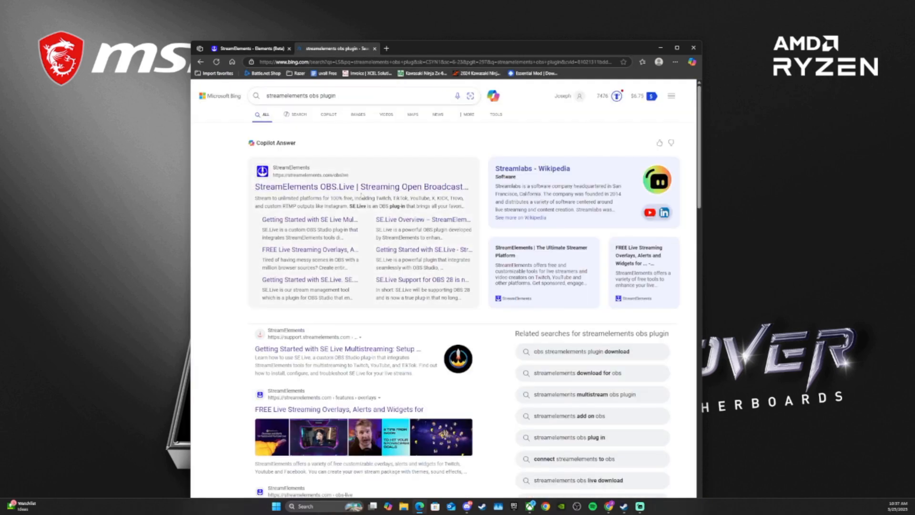
pyautogui.click(661, 48)
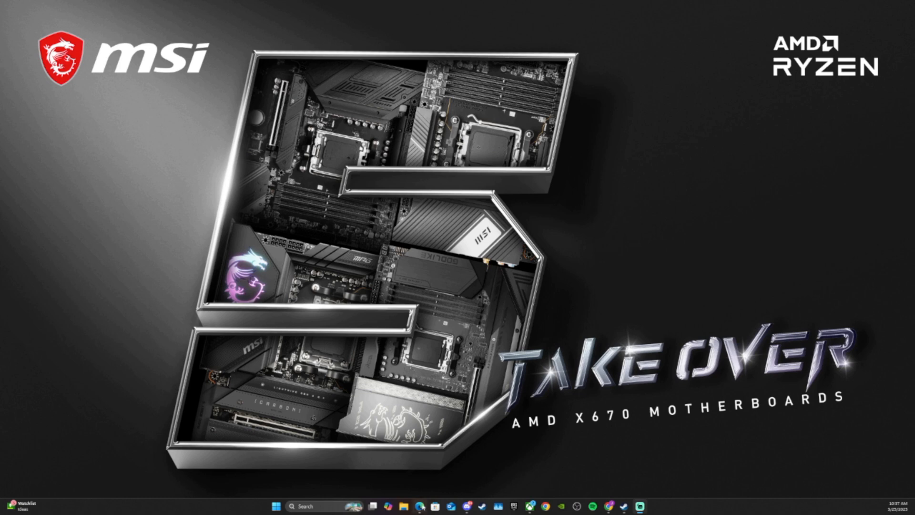
# - Switch to OBS Studio and look through the scene's list of sources
pyautogui.click(562, 503)
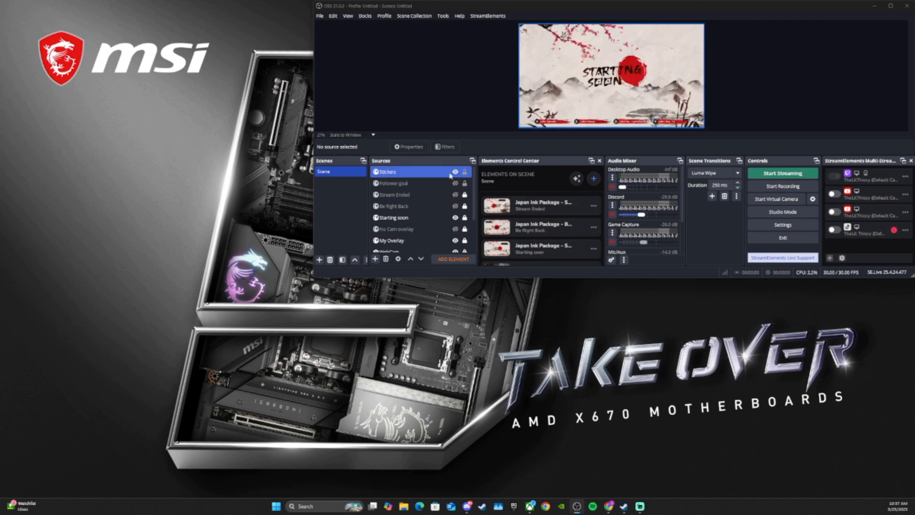
pyautogui.scroll(-2, 455, 219)
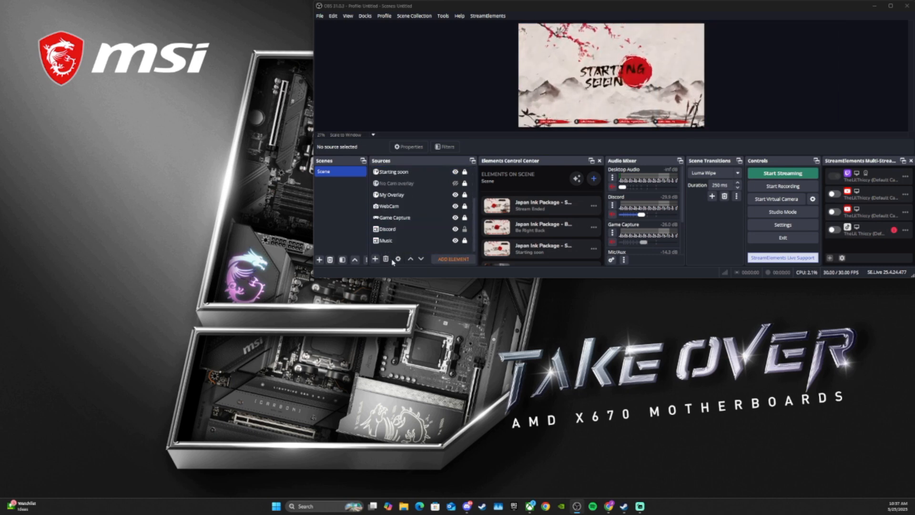
pyautogui.scroll(2, 381, 224)
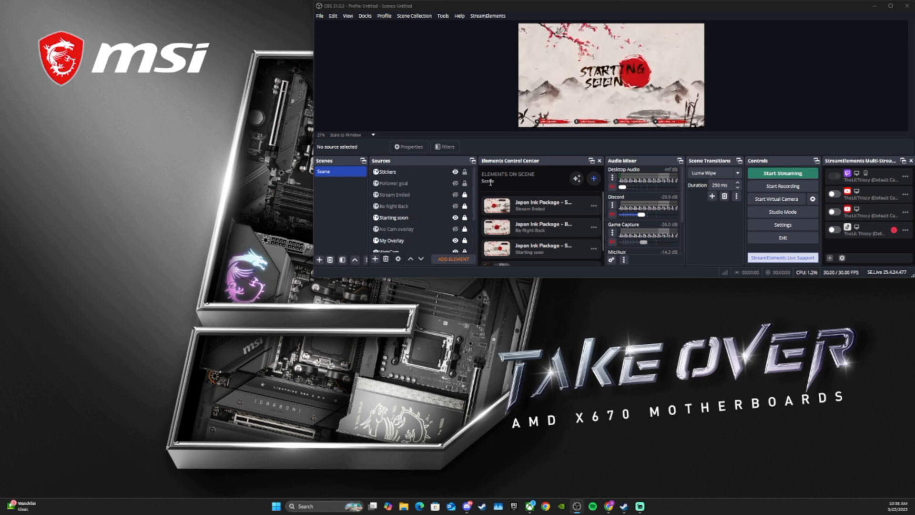
# - Switch the displayed overlay from Starting soon through Be Right Back to Stream Ended, and hide Stream Ended
pyautogui.click(539, 229)
pyautogui.click(539, 228)
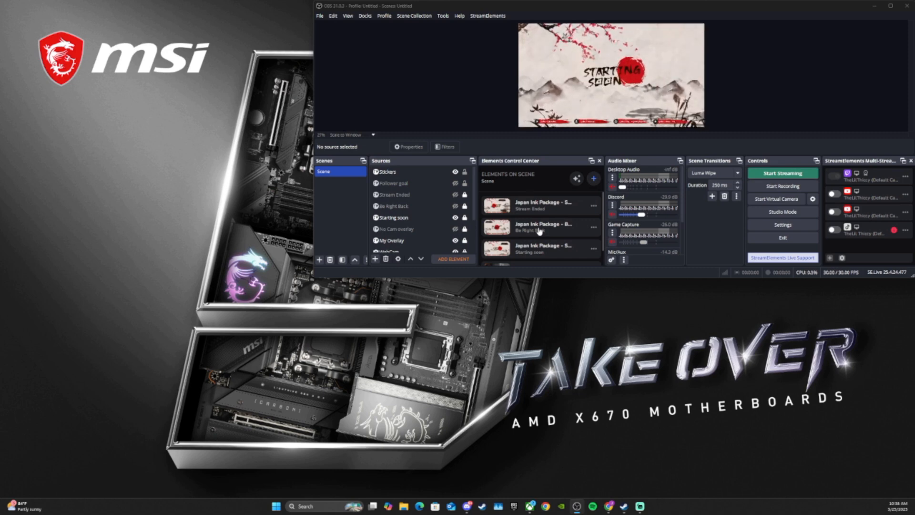
pyautogui.click(539, 230)
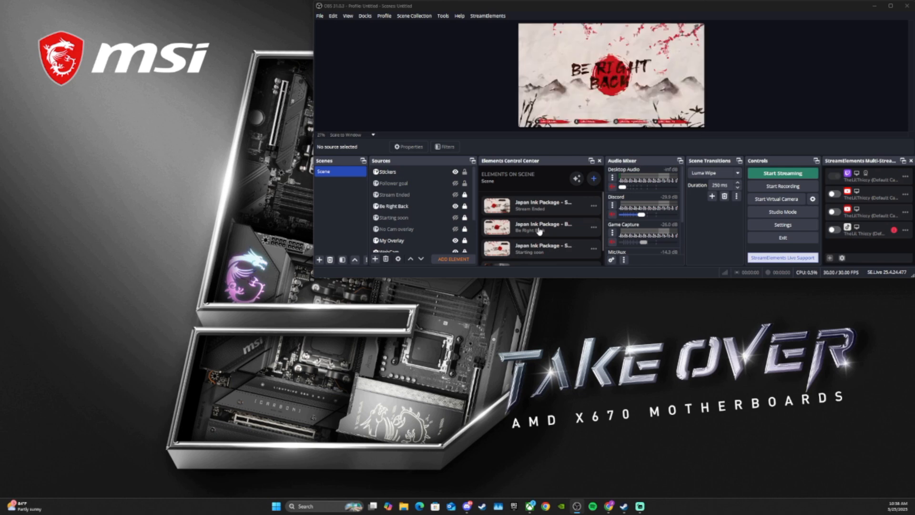
pyautogui.click(539, 231)
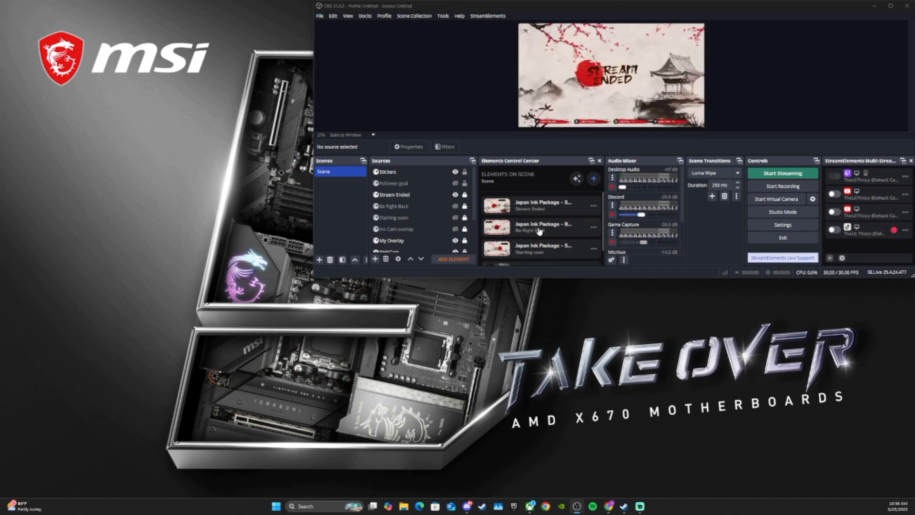
pyautogui.click(455, 195)
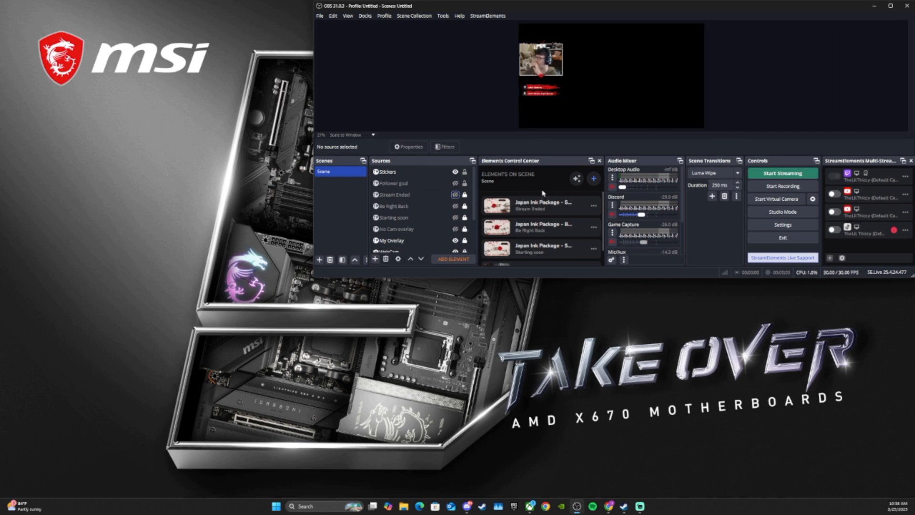
# - Browse the StreamElements overlays in the web browser from OBS's stream setup commands, and skim the themes in the overlays gallery
pyautogui.scroll(-1, 567, 213)
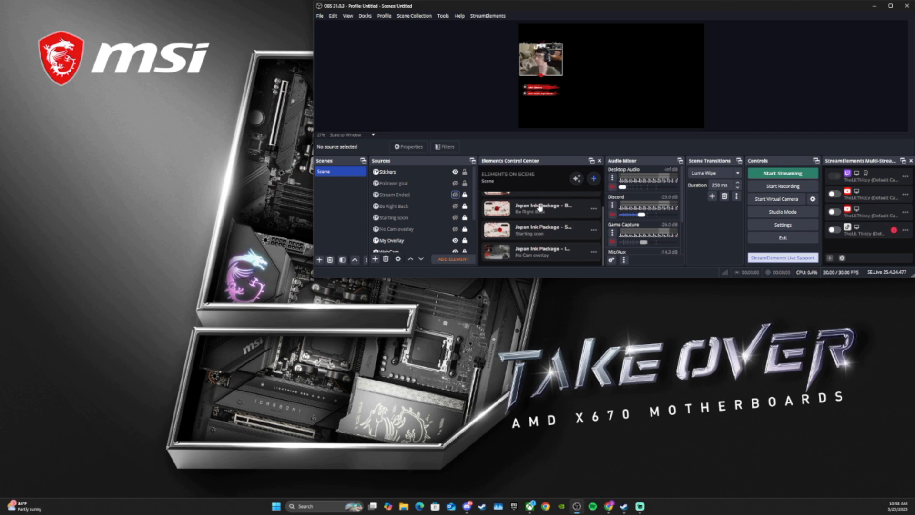
pyautogui.click(488, 16)
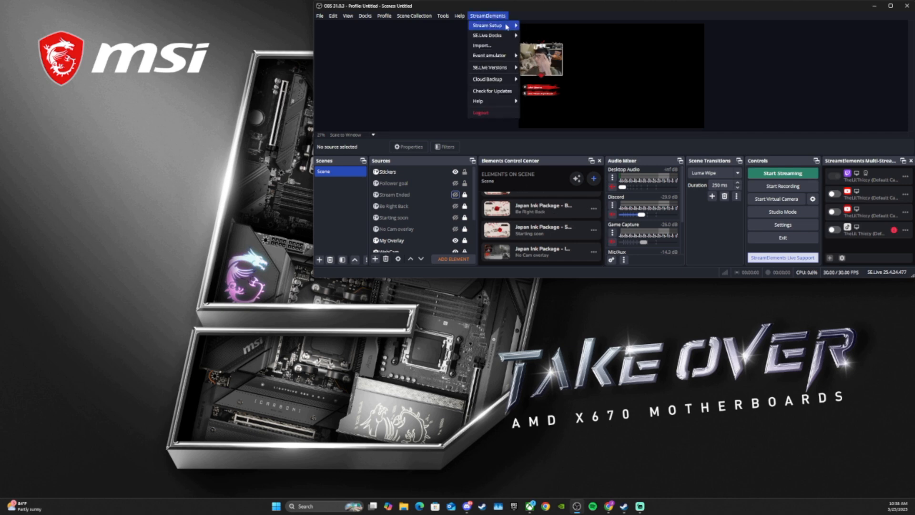
pyautogui.click(548, 36)
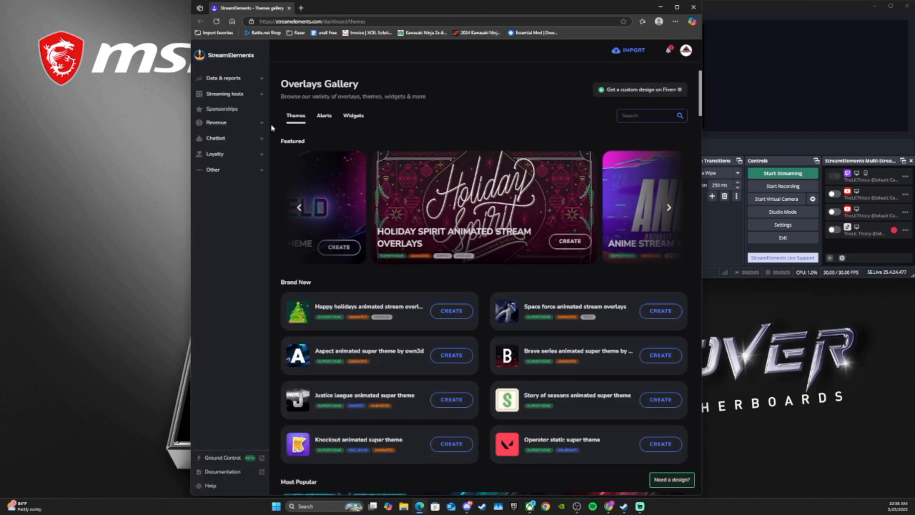
pyautogui.click(241, 94)
pyautogui.click(230, 111)
pyautogui.click(235, 122)
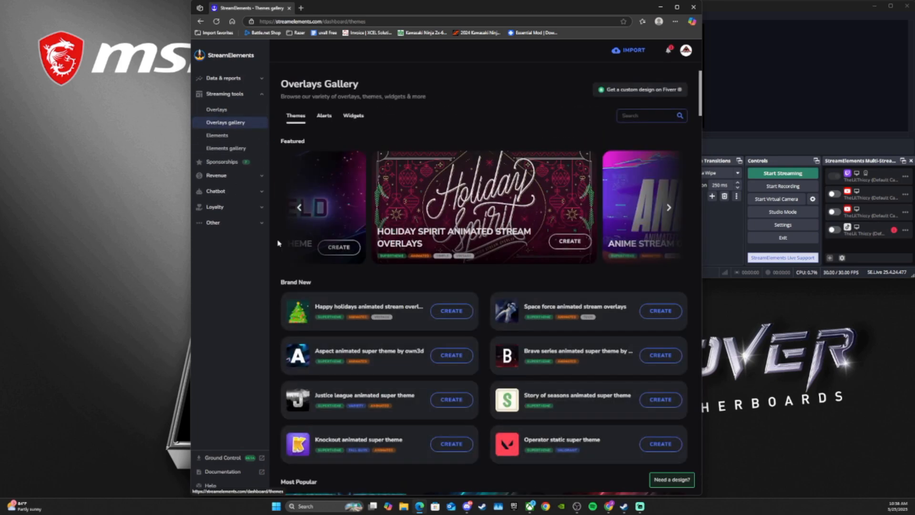
pyautogui.scroll(-5, 457, 329)
pyautogui.scroll(-10, 457, 329)
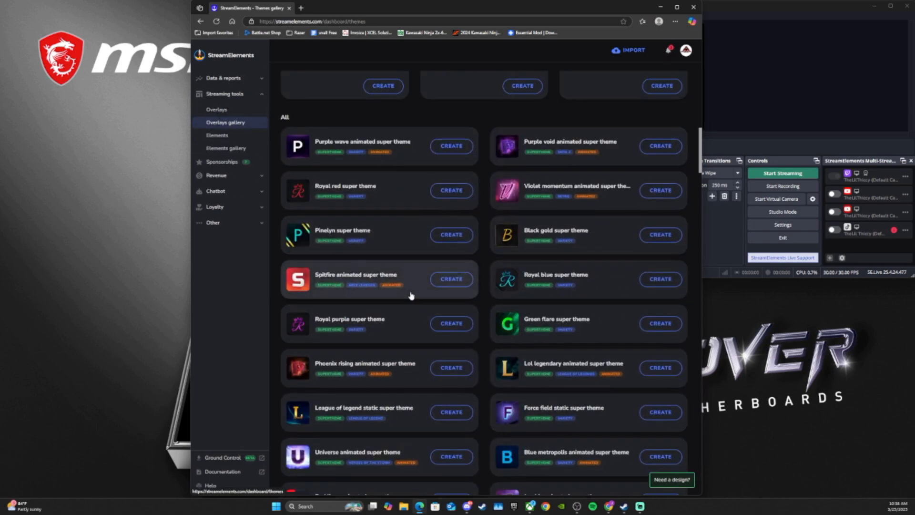
pyautogui.scroll(5, 419, 311)
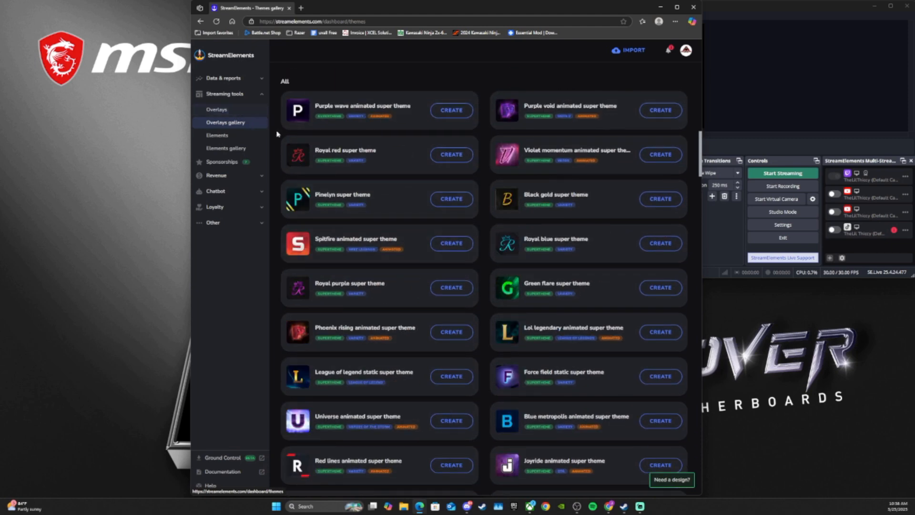
# - Open My overlay in the editor from the account's saved overlays, and select its AlertBox 7 layer
pyautogui.click(224, 109)
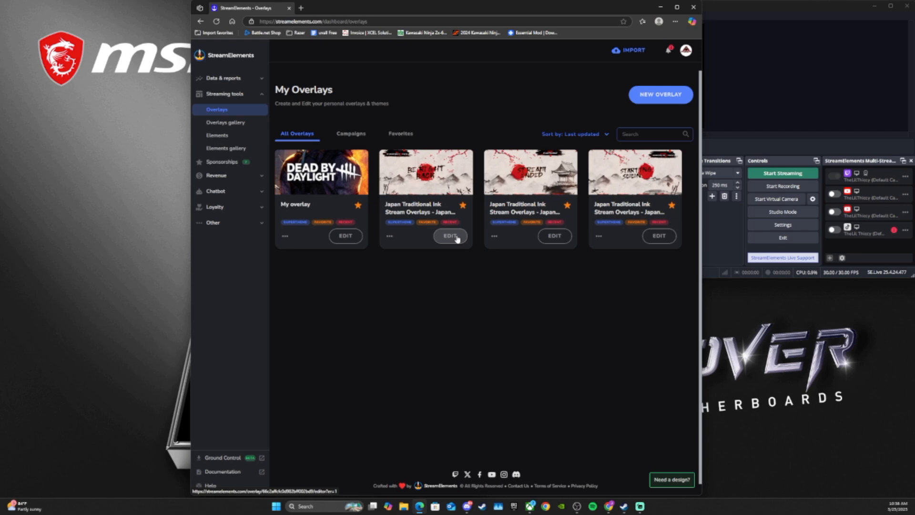
pyautogui.click(351, 235)
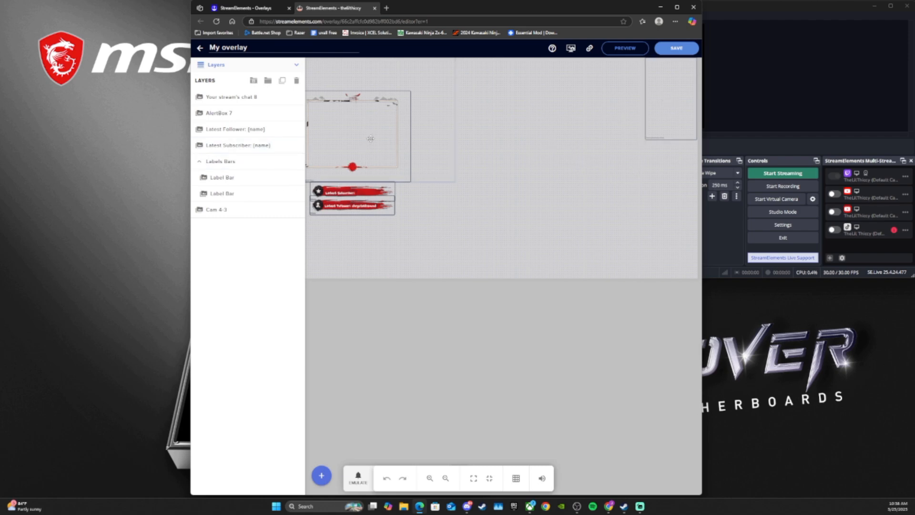
pyautogui.click(353, 138)
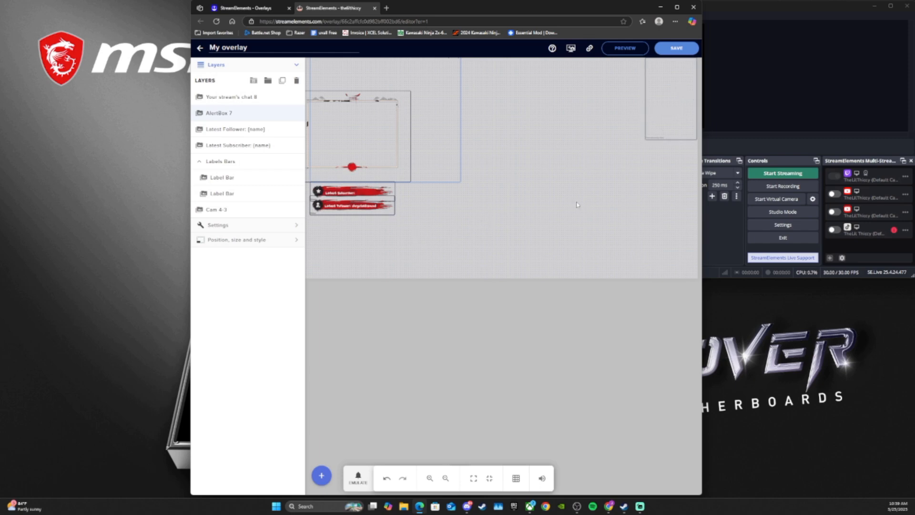
# - Examine the widget categories that can be added to My overlay, and save the overlay and close the browser
pyautogui.click(327, 476)
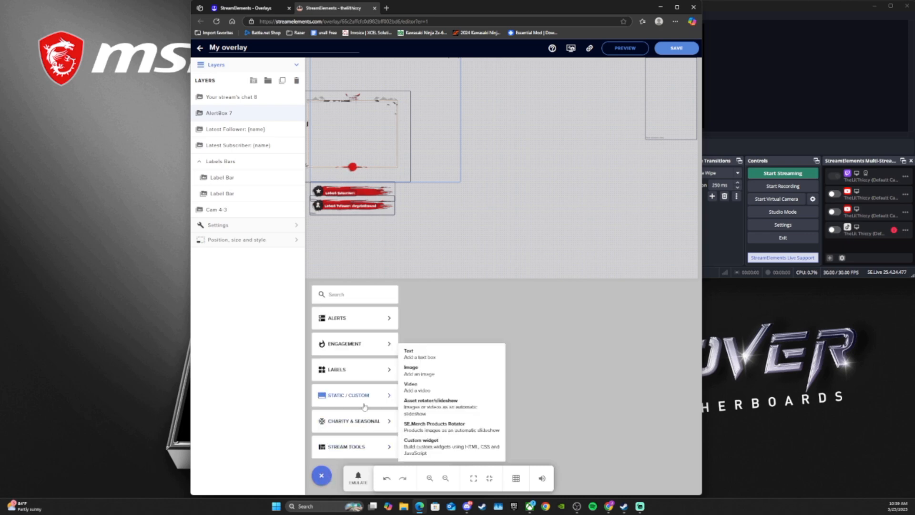
pyautogui.moveTo(364, 316)
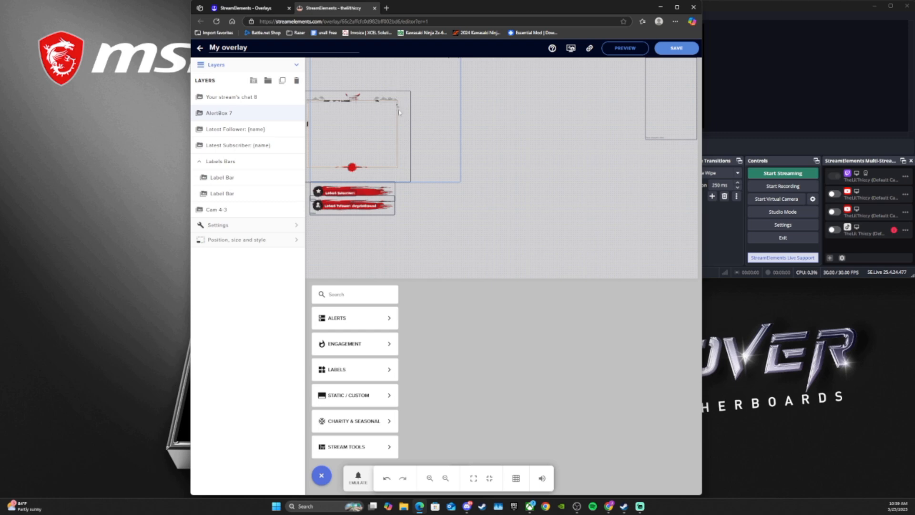
pyautogui.moveTo(358, 452)
pyautogui.moveTo(379, 397)
pyautogui.click(564, 98)
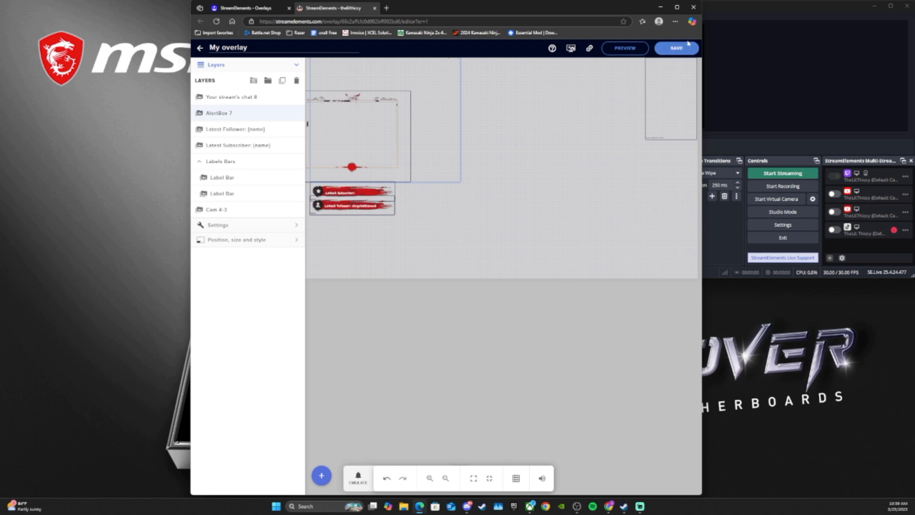
pyautogui.click(676, 47)
pyautogui.click(693, 8)
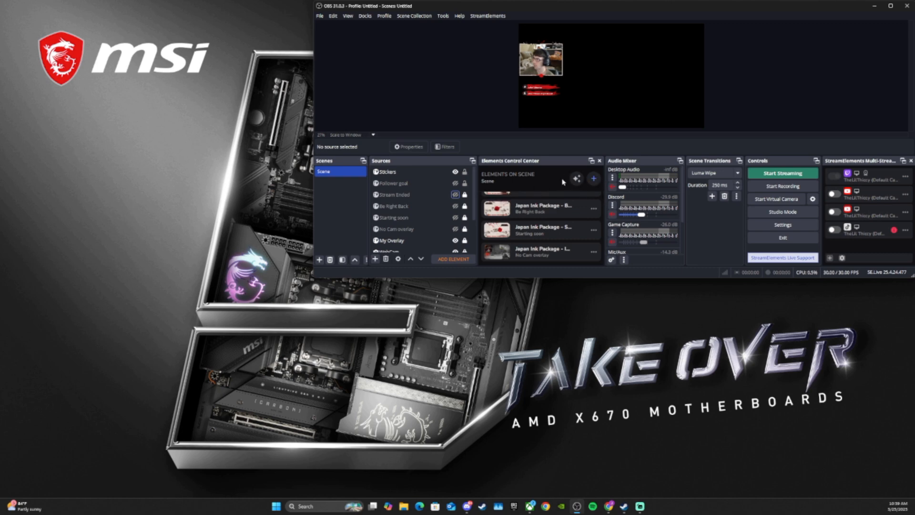
pyautogui.click(450, 194)
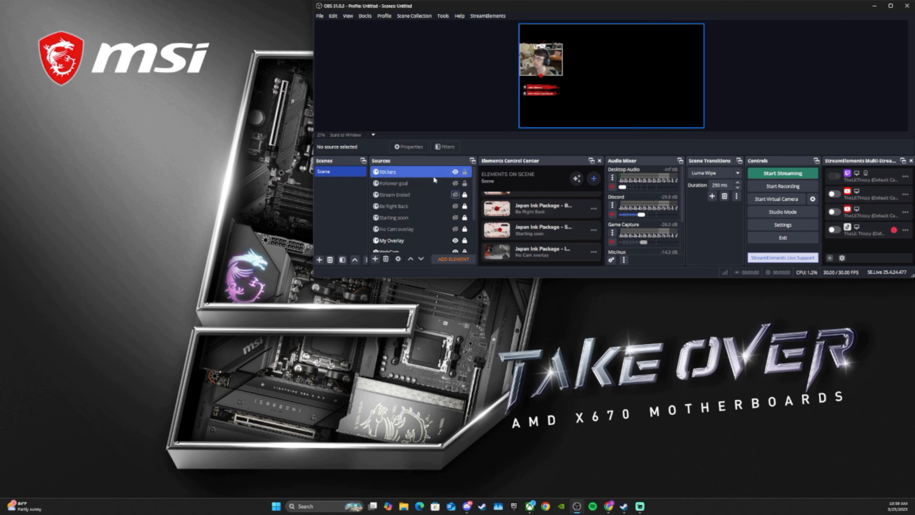
pyautogui.click(488, 16)
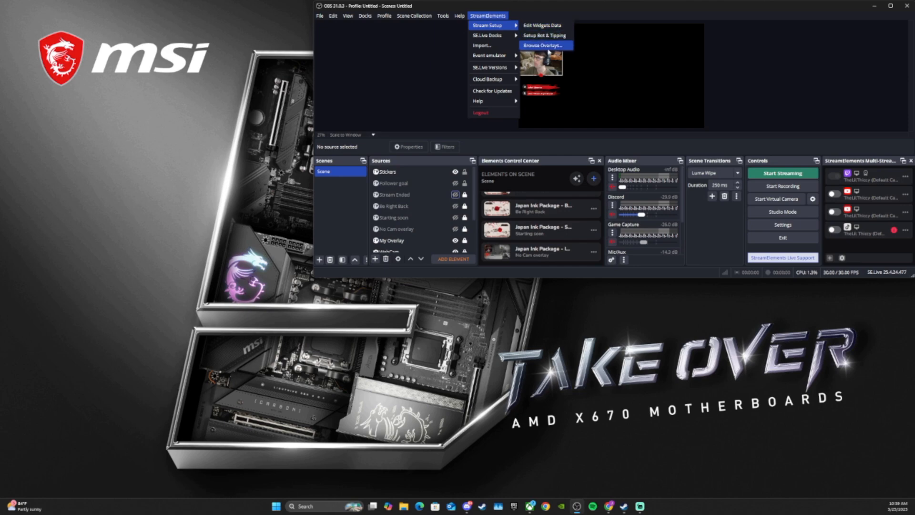
pyautogui.click(544, 52)
pyautogui.moveTo(433, 15); pyautogui.dragTo(195, 16)
pyautogui.click(478, 16)
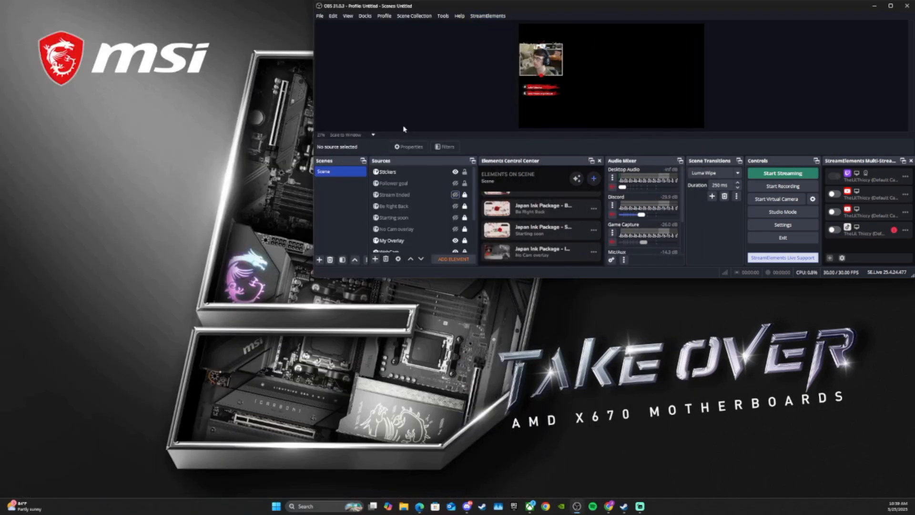
pyautogui.click(440, 184)
# - Add a new browser source named "test overlay" to the scene
pyautogui.scroll(-2, 403, 241)
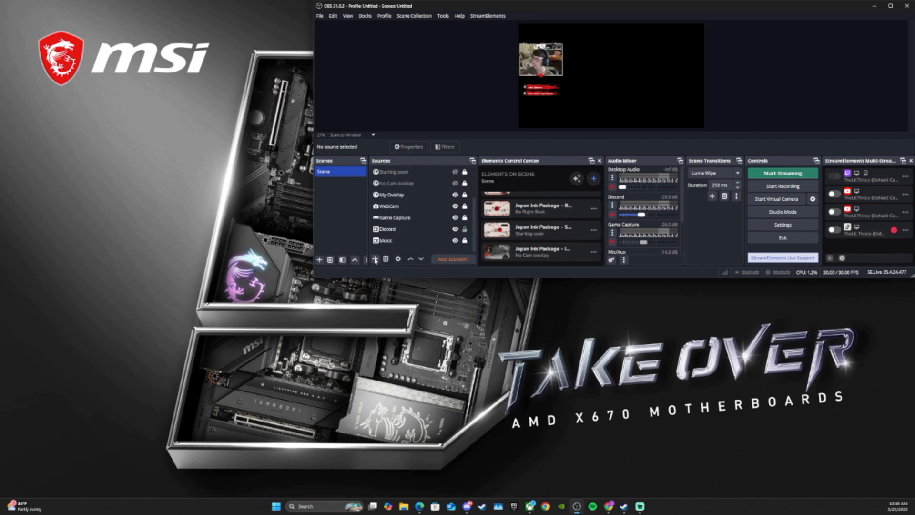
pyautogui.click(376, 259)
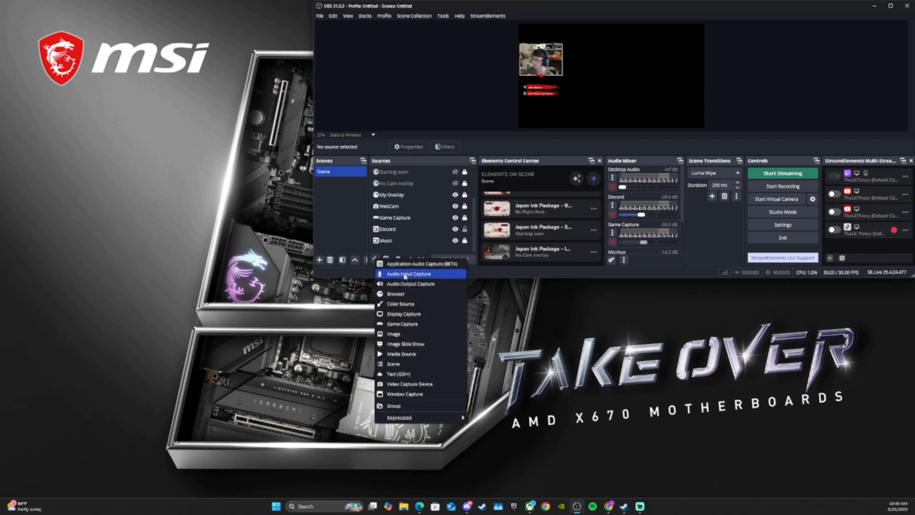
pyautogui.click(400, 293)
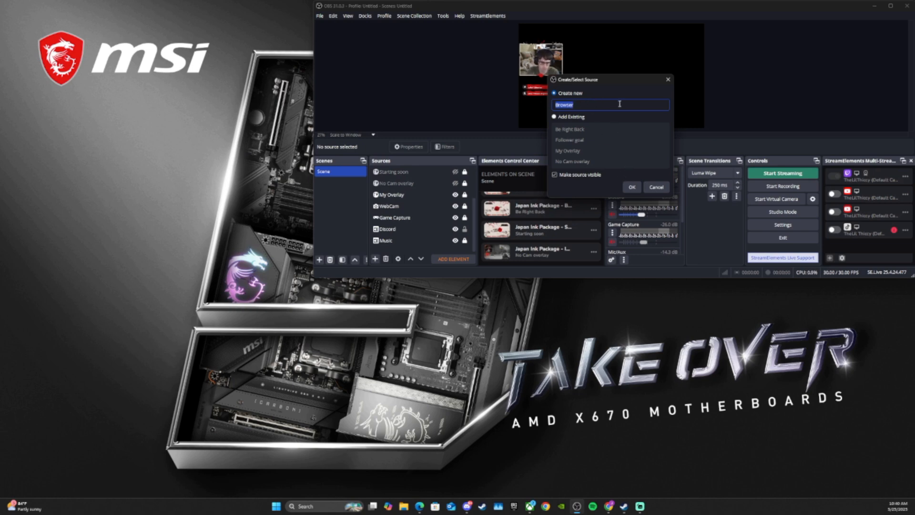
pyautogui.write('test o')
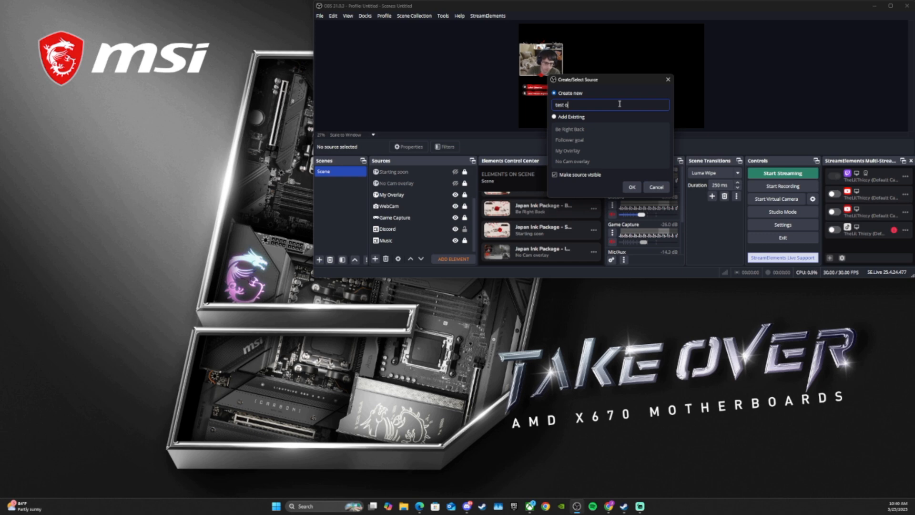
pyautogui.write('verlay')
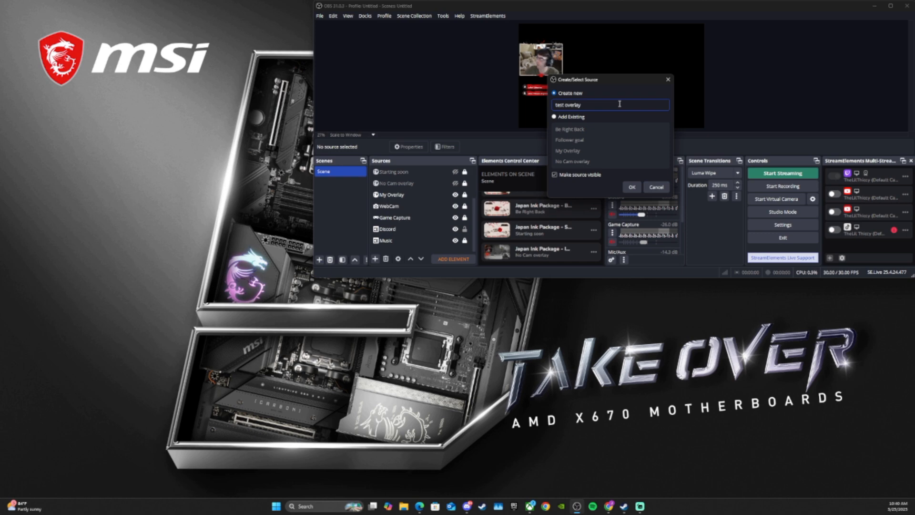
pyautogui.click(633, 188)
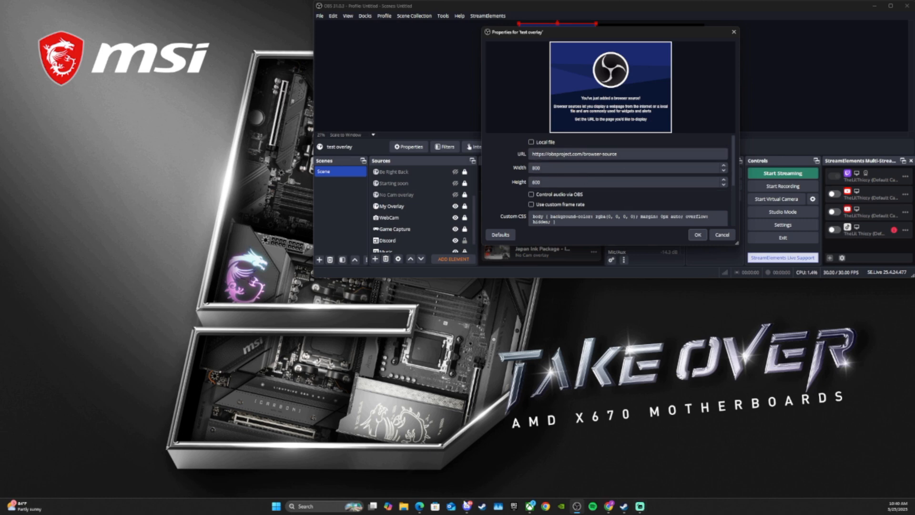
# - Switch to the web browser, open My overlay from the saved StreamElements overlays in the editor, and copy its overlay URL
pyautogui.click(419, 506)
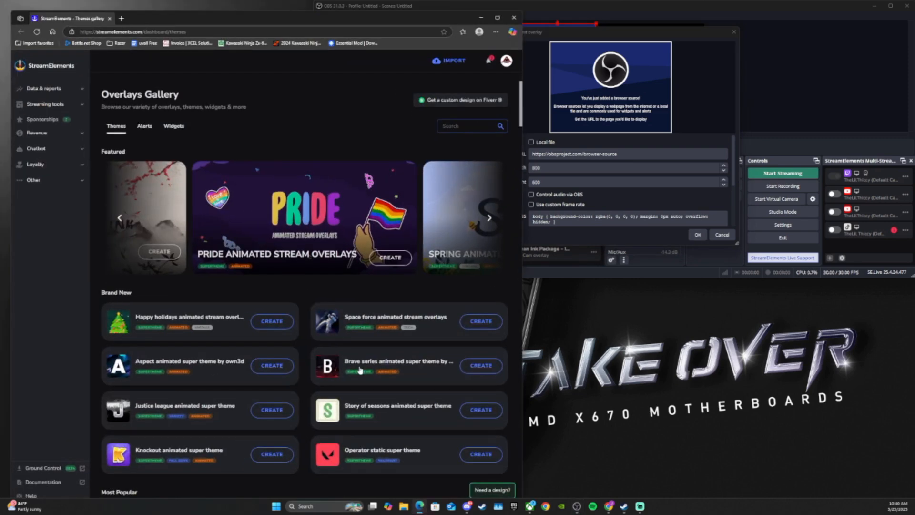
pyautogui.click(65, 110)
pyautogui.click(38, 120)
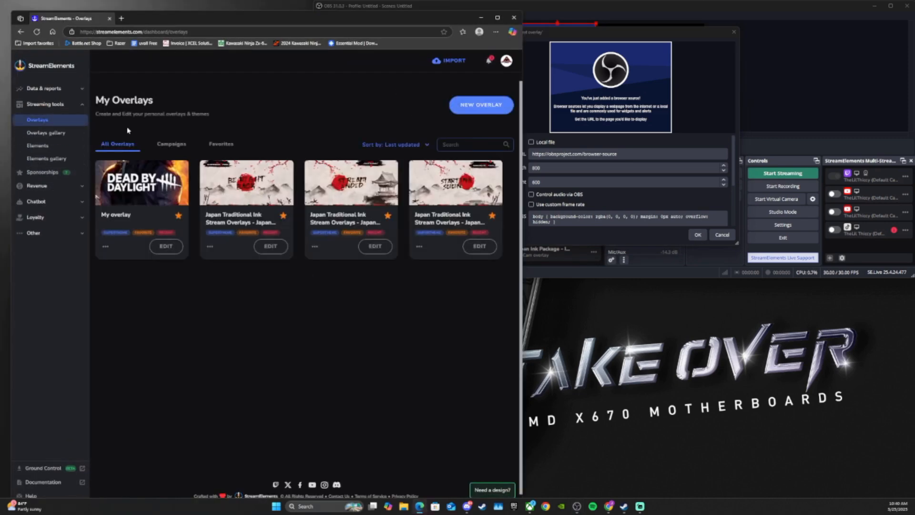
pyautogui.click(166, 246)
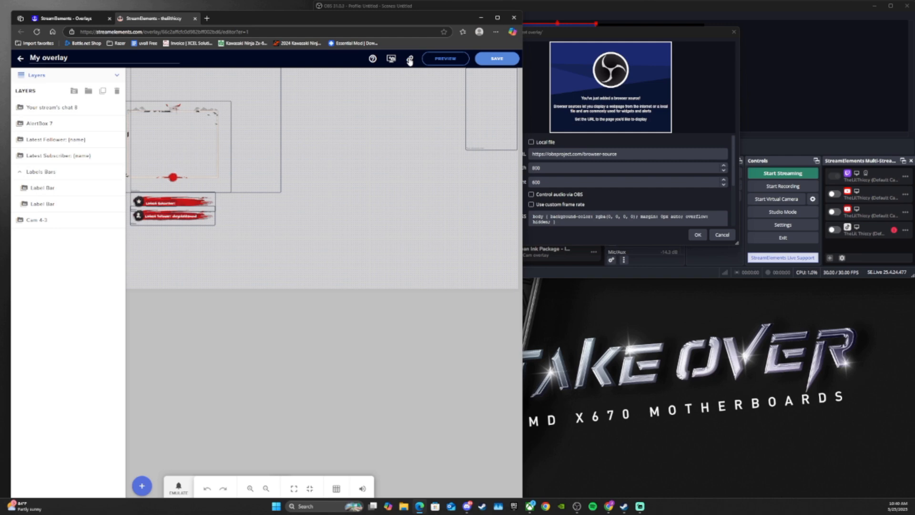
pyautogui.click(409, 60)
pyautogui.click(481, 17)
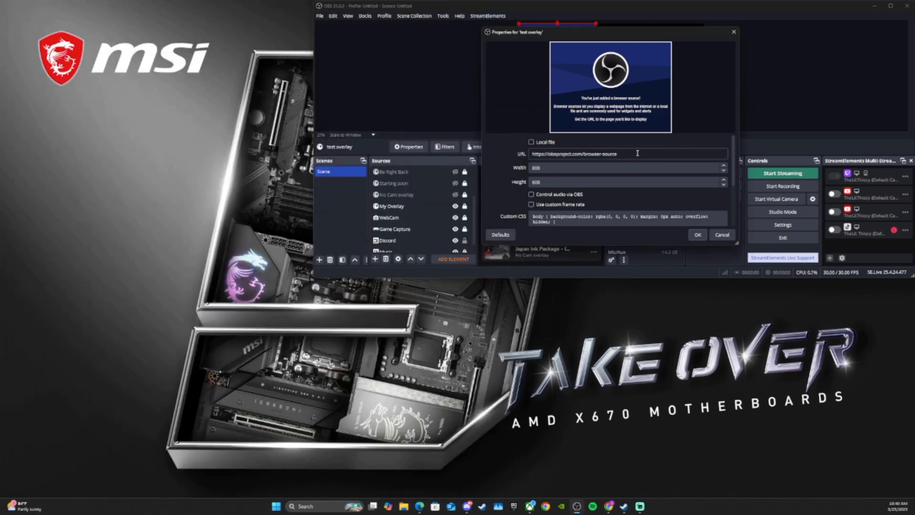
# - Replace the test overlay source's URL with the copied private overlay URL, and set its width to 1920 and height to 1080
pyautogui.moveTo(635, 153); pyautogui.dragTo(474, 145)
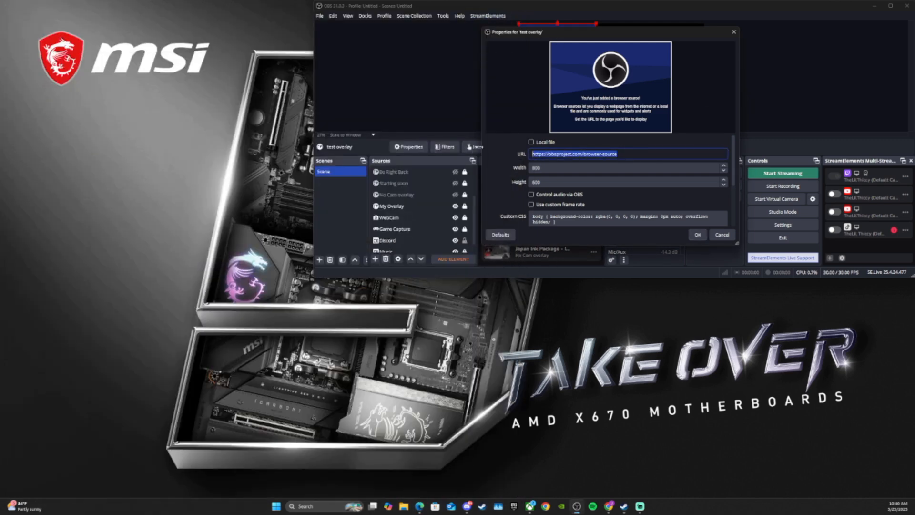
pyautogui.press('BackSpace')
pyautogui.hotkey('ctrl', 'v')
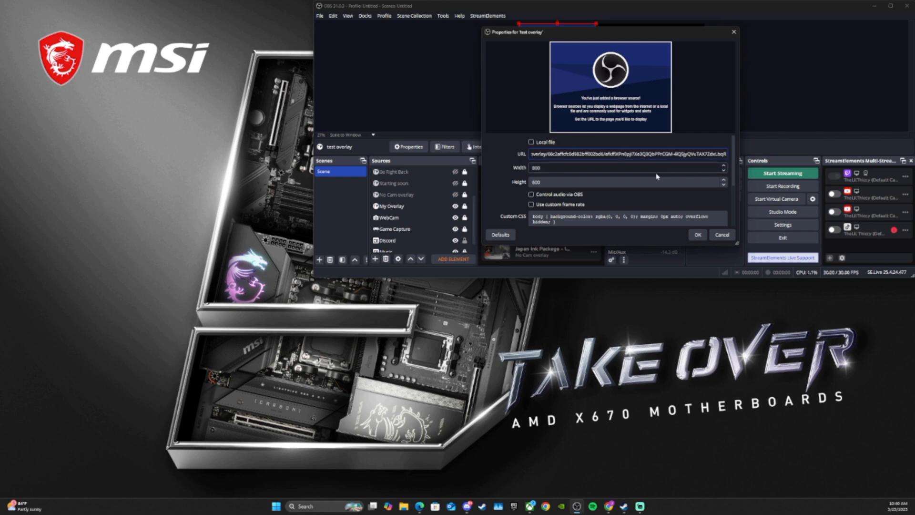
pyautogui.click(638, 170)
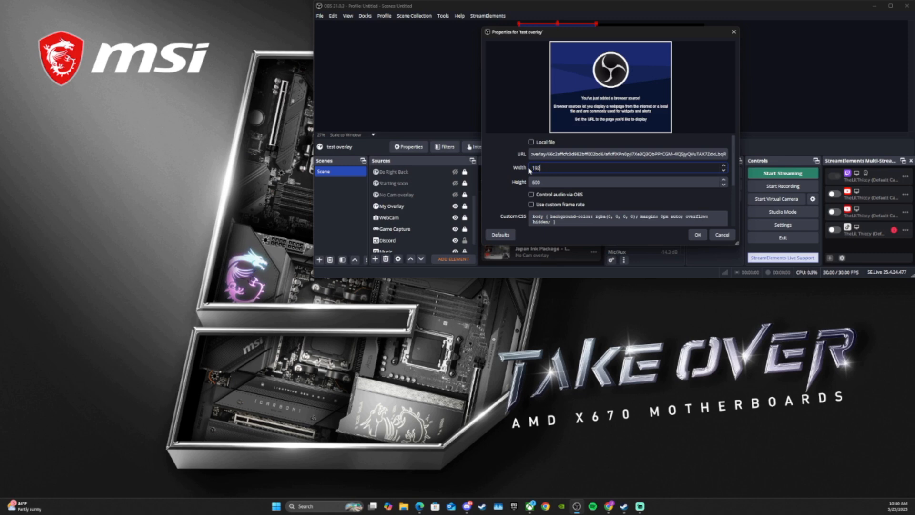
pyautogui.press('Tab')
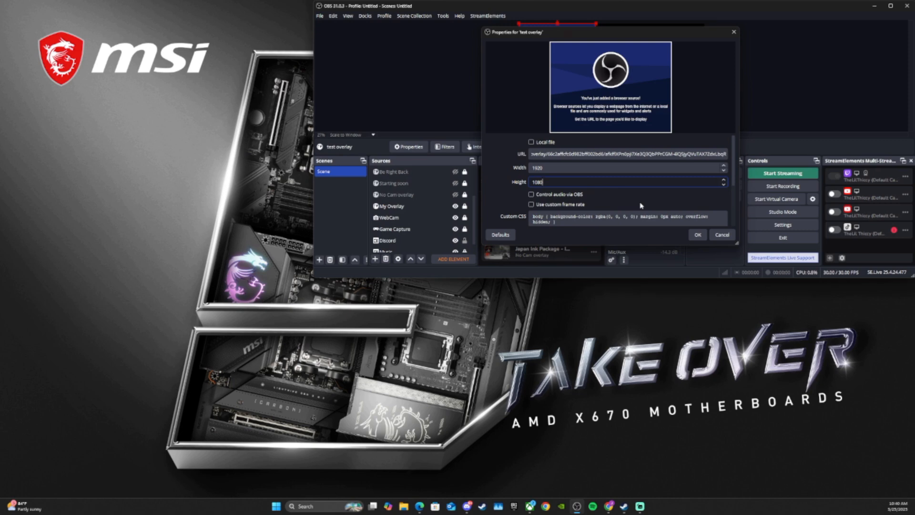
pyautogui.press('Return')
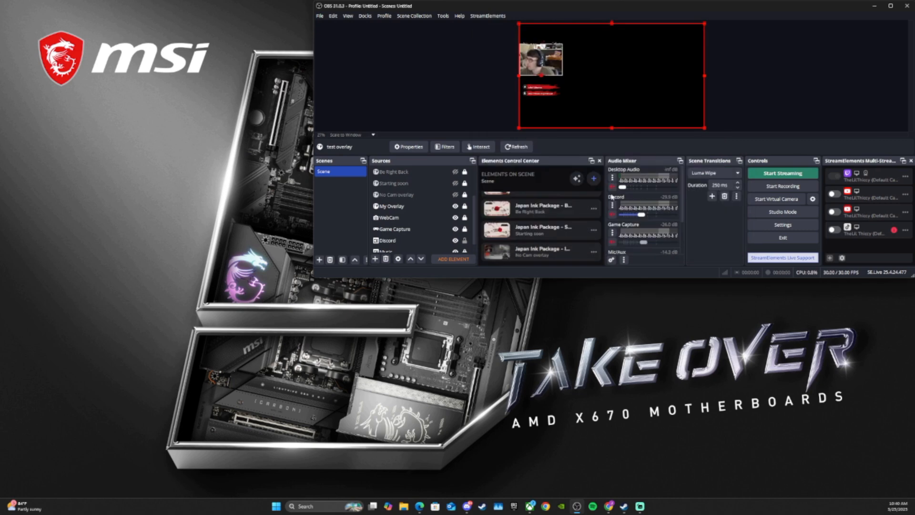
# - Hide the My Overlay source and toggle the test overlay source off and on to compare them in the preview
pyautogui.click(454, 206)
pyautogui.click(436, 219)
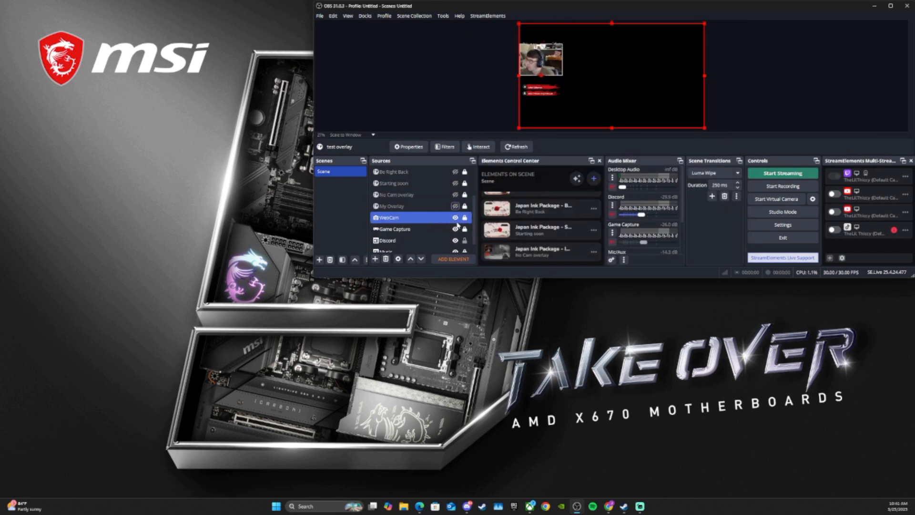
pyautogui.scroll(4, 455, 210)
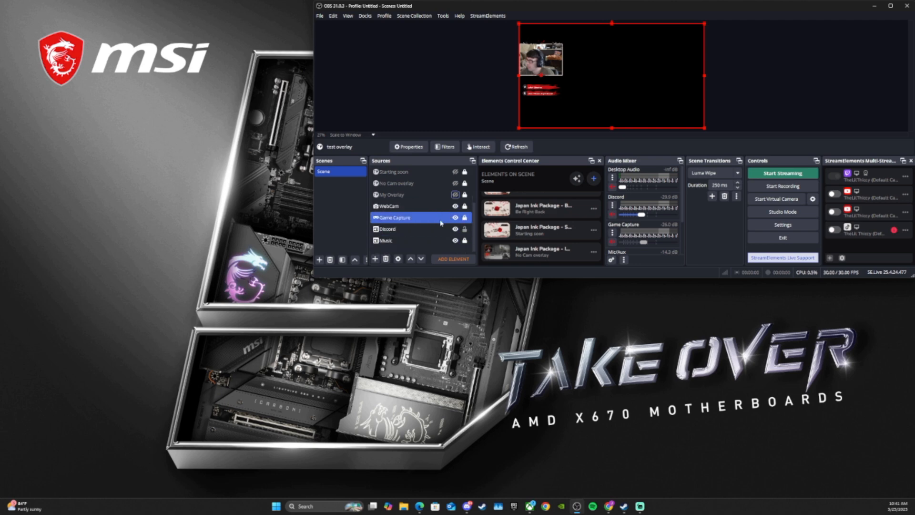
pyautogui.click(457, 177)
pyautogui.click(455, 172)
pyautogui.click(455, 172)
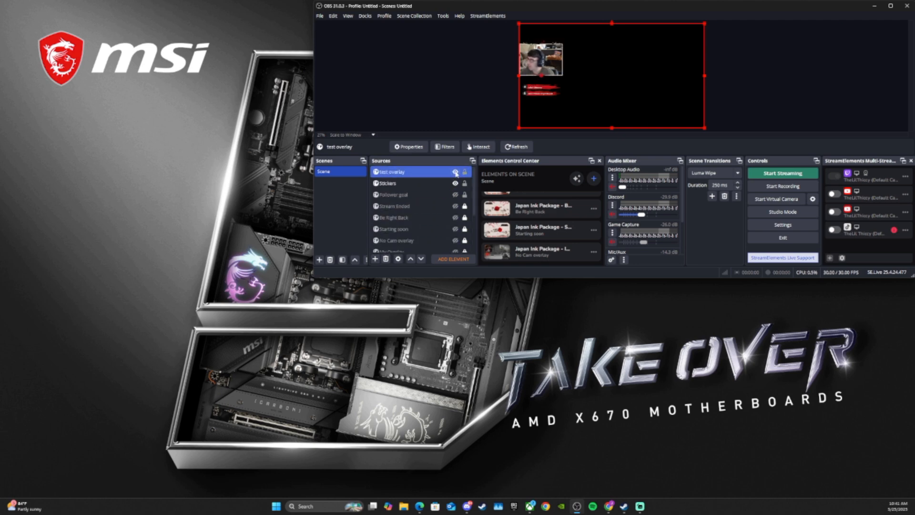
pyautogui.click(455, 172)
pyautogui.click(455, 172)
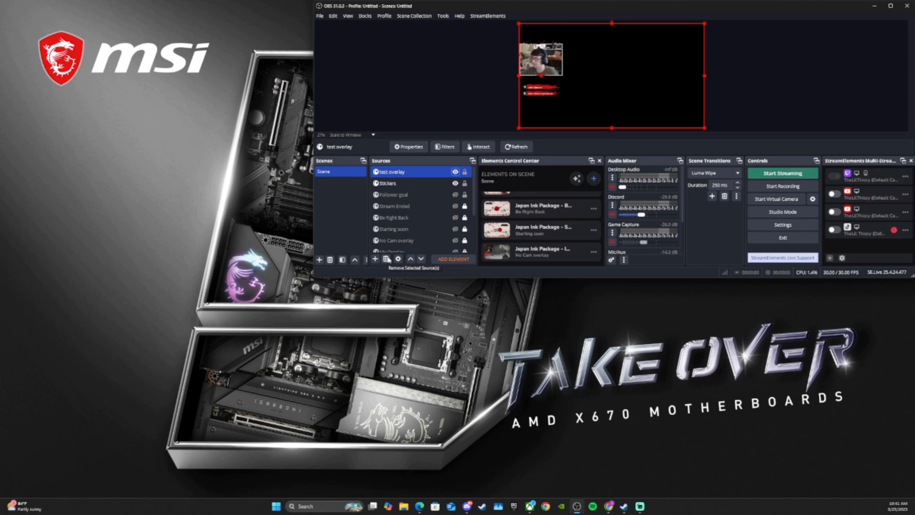
# - Show the My Overlay source again, hide the test overlay, and briefly toggle the Follower goal source's visibility
pyautogui.scroll(-1, 428, 215)
pyautogui.click(433, 218)
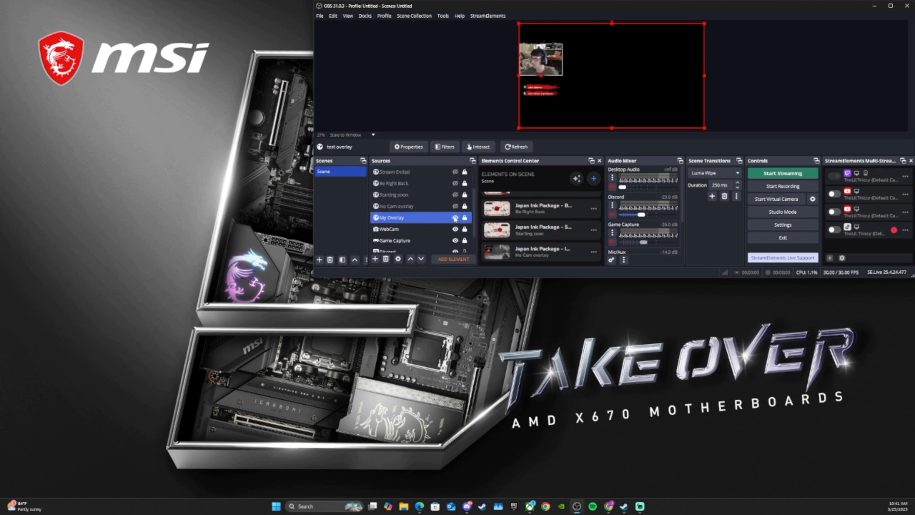
pyautogui.scroll(1, 448, 209)
pyautogui.click(448, 172)
pyautogui.click(455, 173)
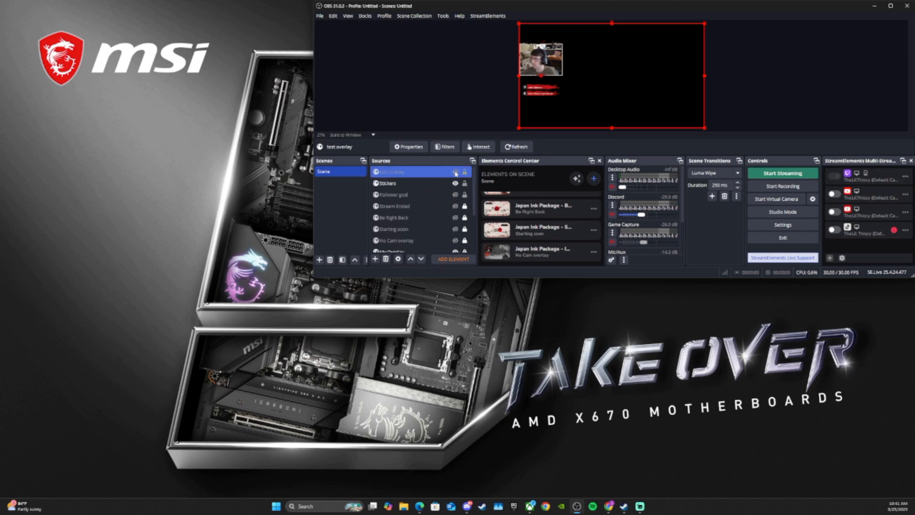
pyautogui.click(455, 195)
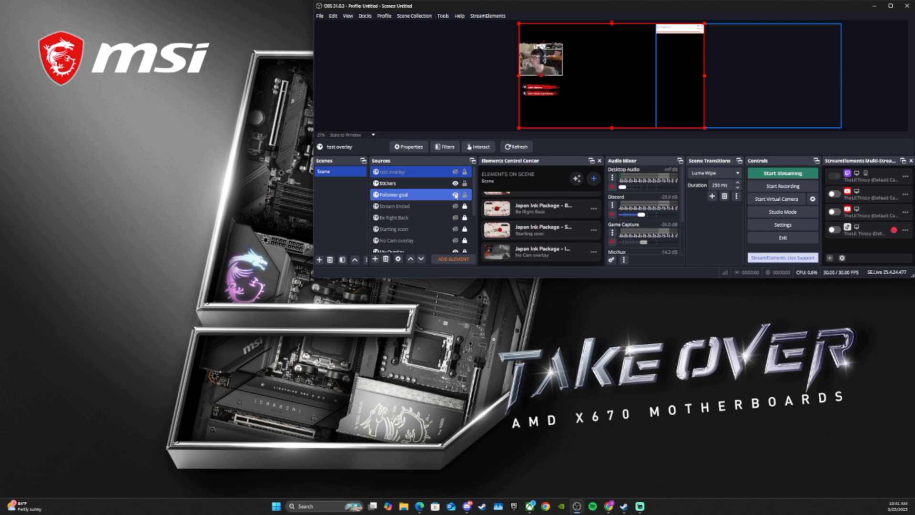
pyautogui.click(455, 195)
# - Remove the test overlay and Follower goal sources from the scene
pyautogui.click(441, 173)
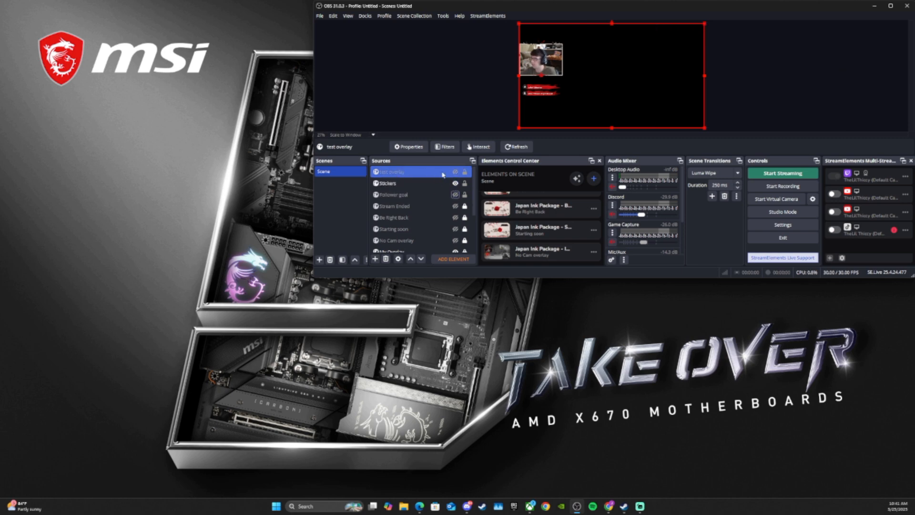
pyautogui.click(385, 260)
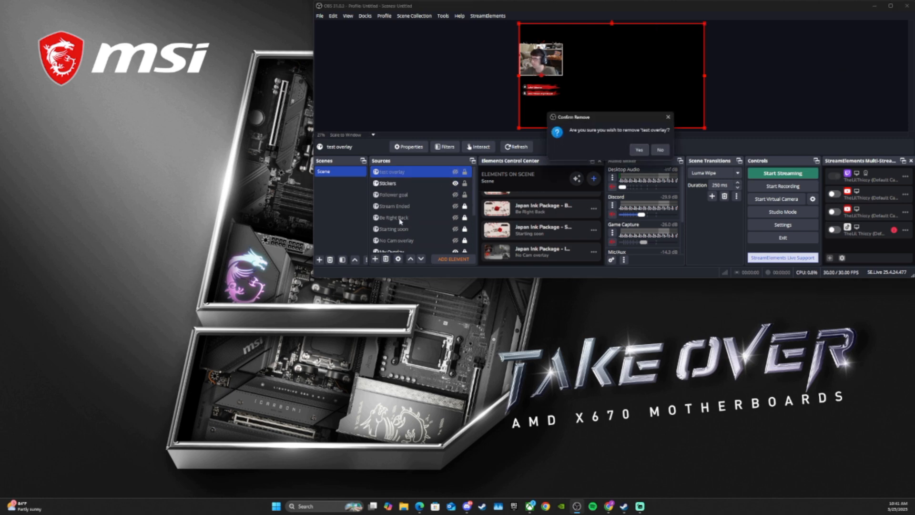
pyautogui.click(633, 151)
pyautogui.click(405, 183)
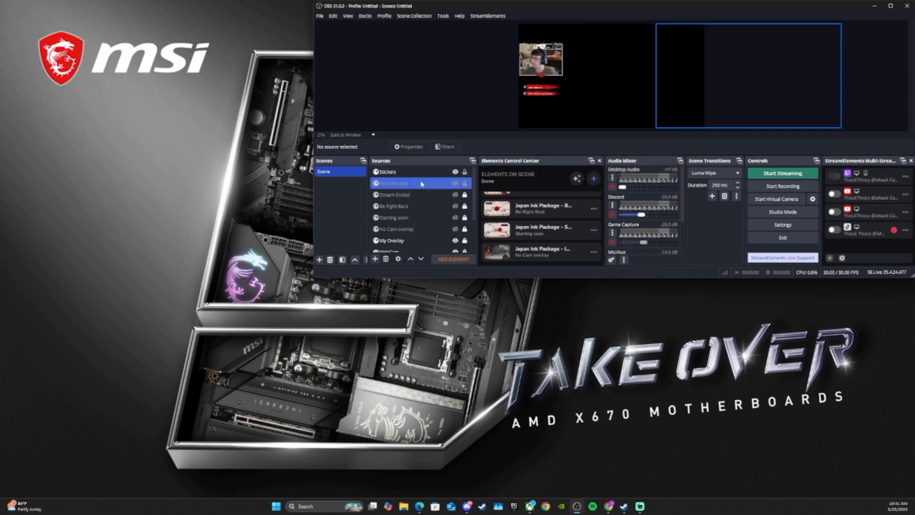
pyautogui.click(380, 260)
pyautogui.press('Escape')
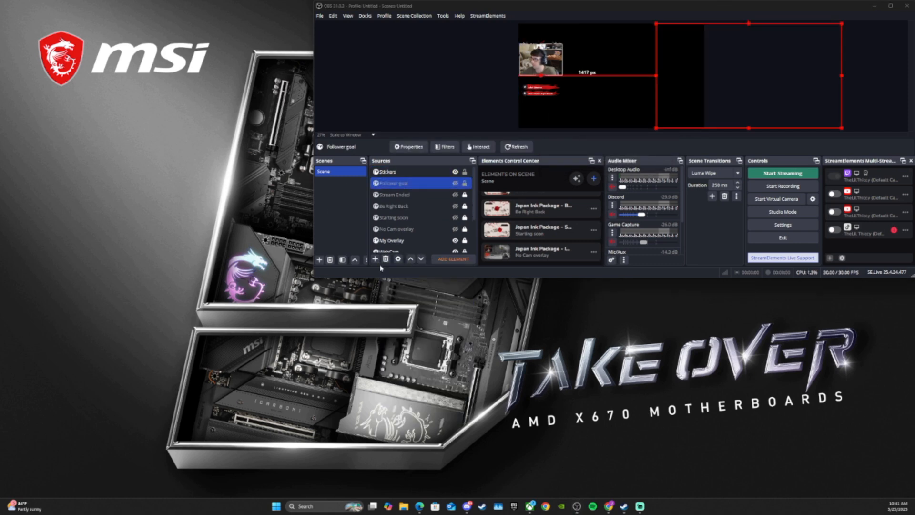
pyautogui.click(385, 260)
pyautogui.click(632, 151)
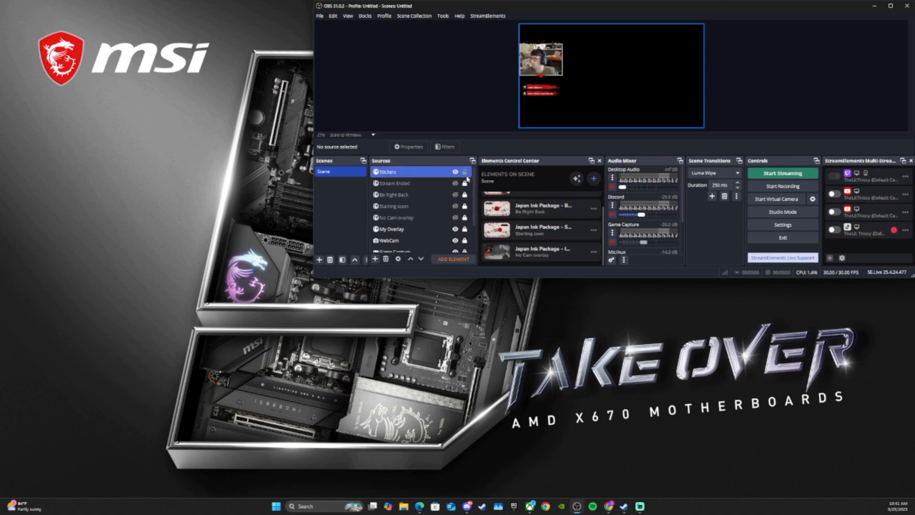
# - Examine the scene's remaining sources and the audio mixer's channels, including the options available for the Discord channel
pyautogui.scroll(-1, 422, 195)
pyautogui.click(419, 196)
pyautogui.scroll(3, 428, 202)
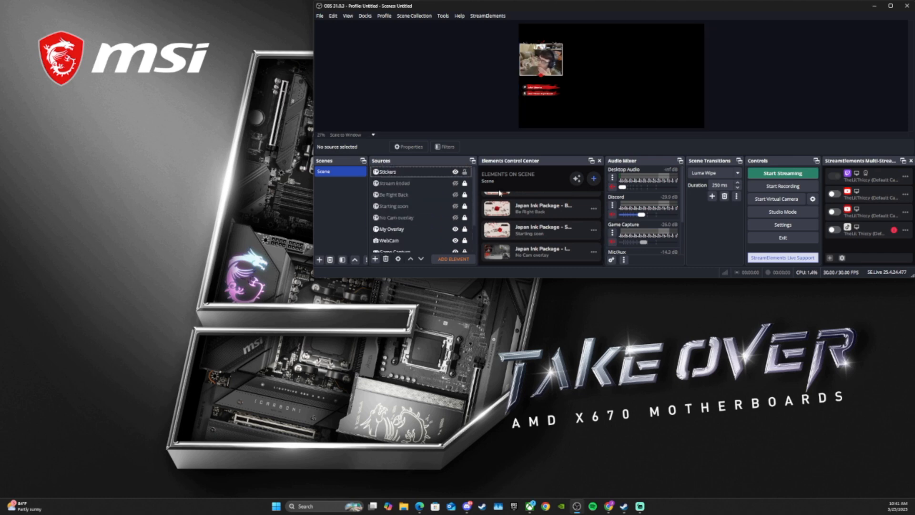
pyautogui.click(456, 186)
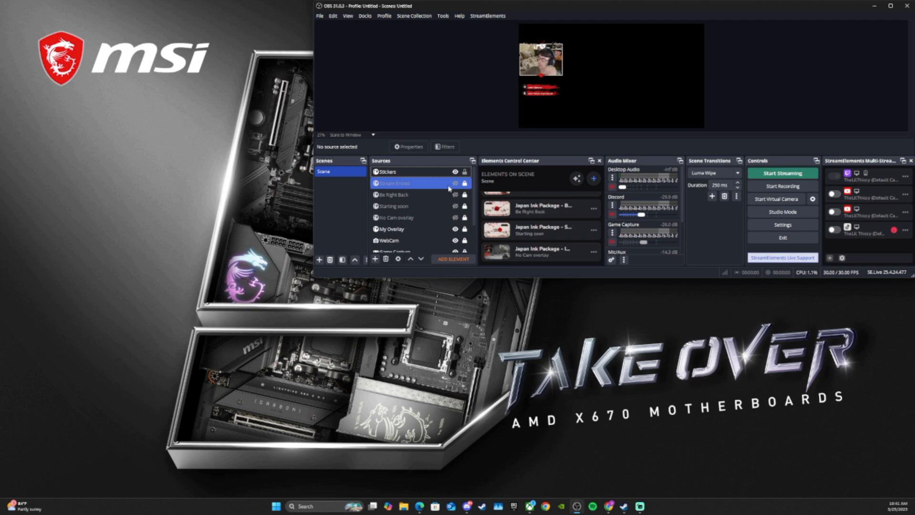
pyautogui.scroll(-1, 622, 209)
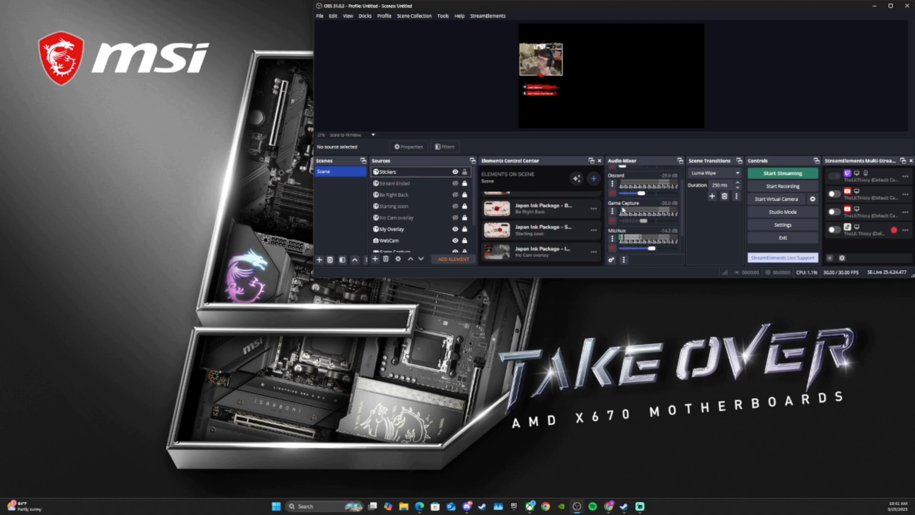
pyautogui.scroll(-3, 630, 230)
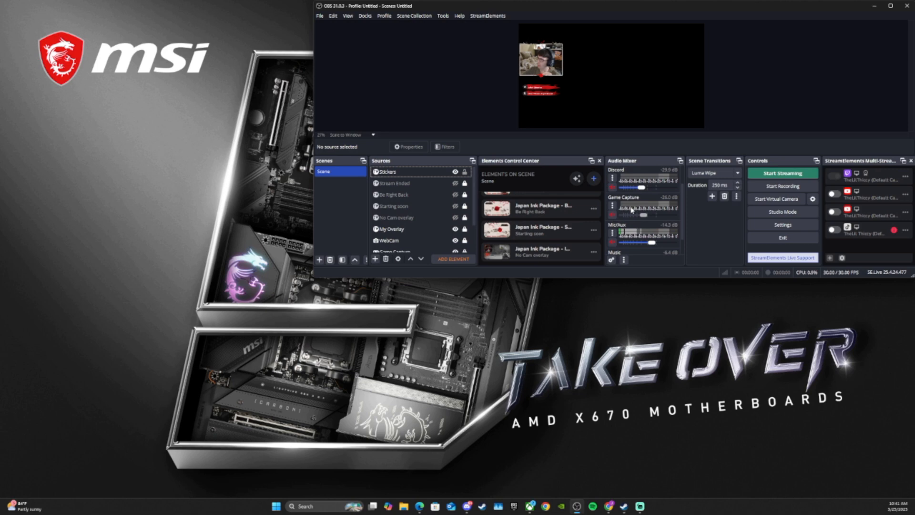
pyautogui.scroll(3, 633, 211)
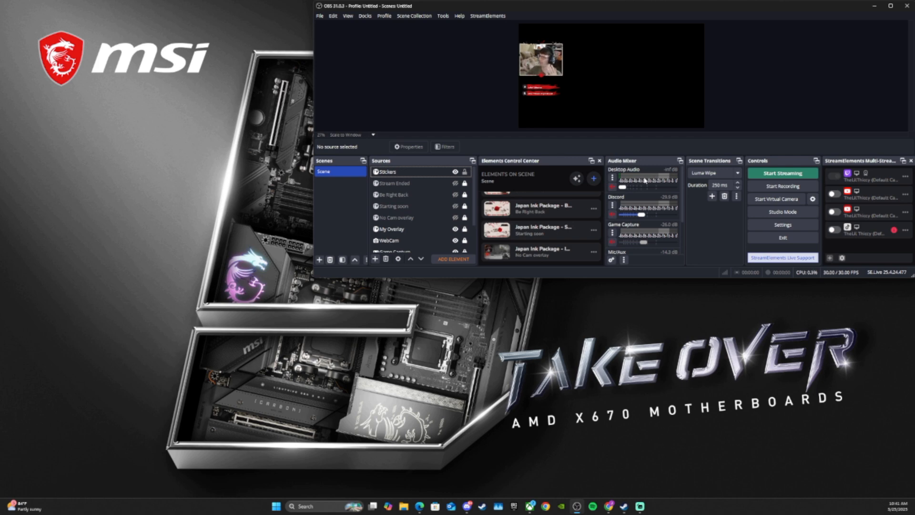
pyautogui.scroll(-1, 453, 205)
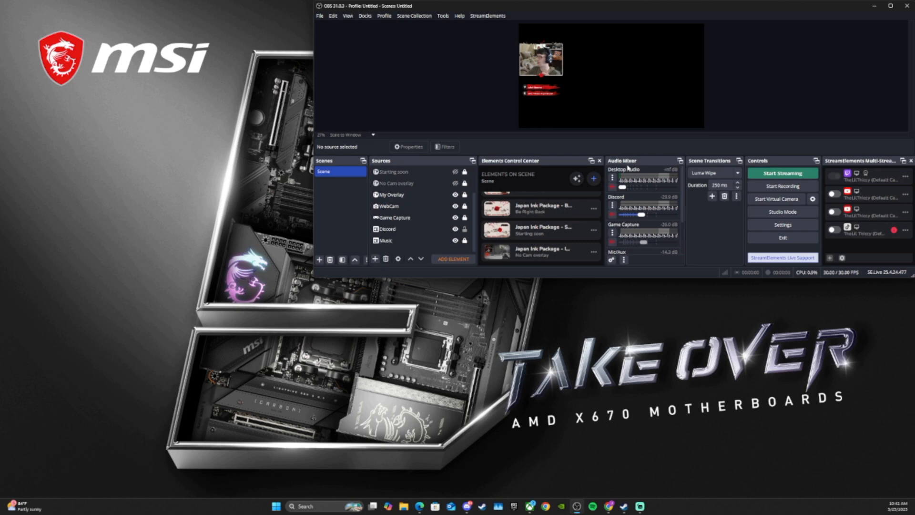
pyautogui.scroll(-1, 620, 185)
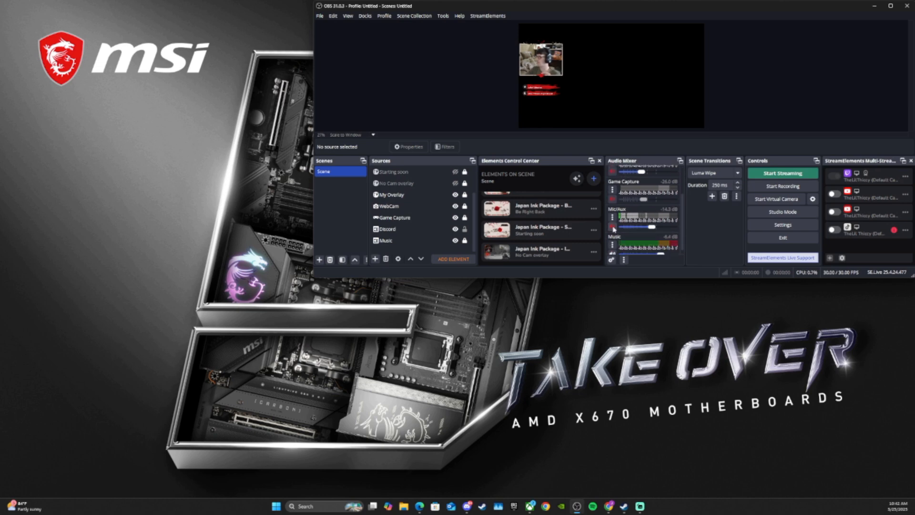
pyautogui.scroll(1, 632, 220)
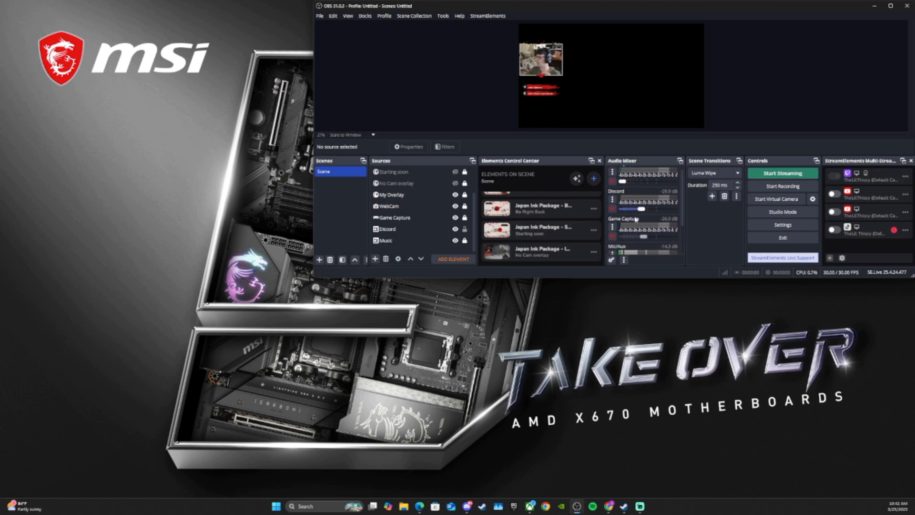
pyautogui.click(612, 200)
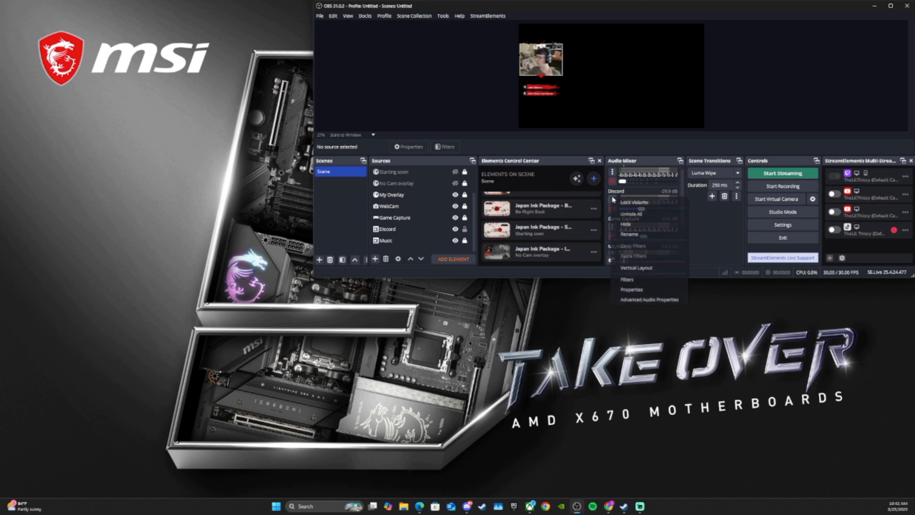
pyautogui.click(646, 193)
pyautogui.scroll(-3, 622, 254)
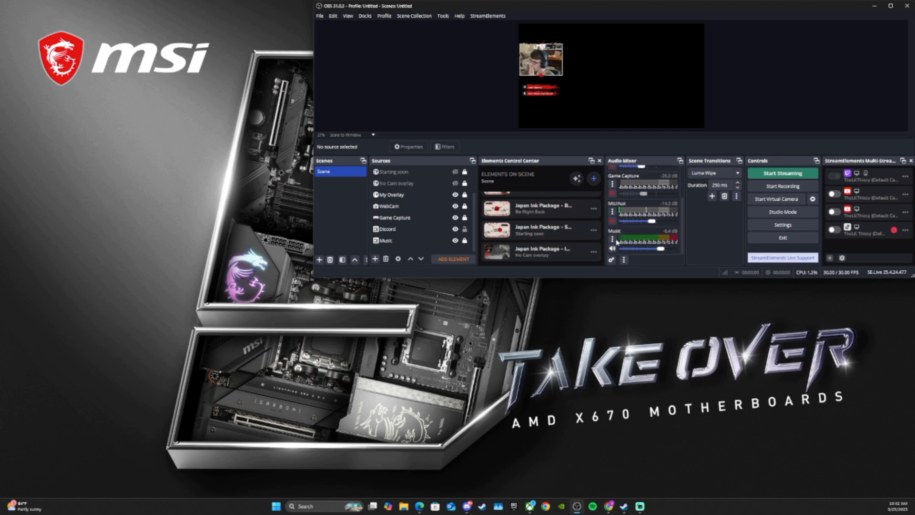
# - Create an Application Audio Capture source under its default name, check which windows it can capture, and cancel its properties
pyautogui.click(418, 208)
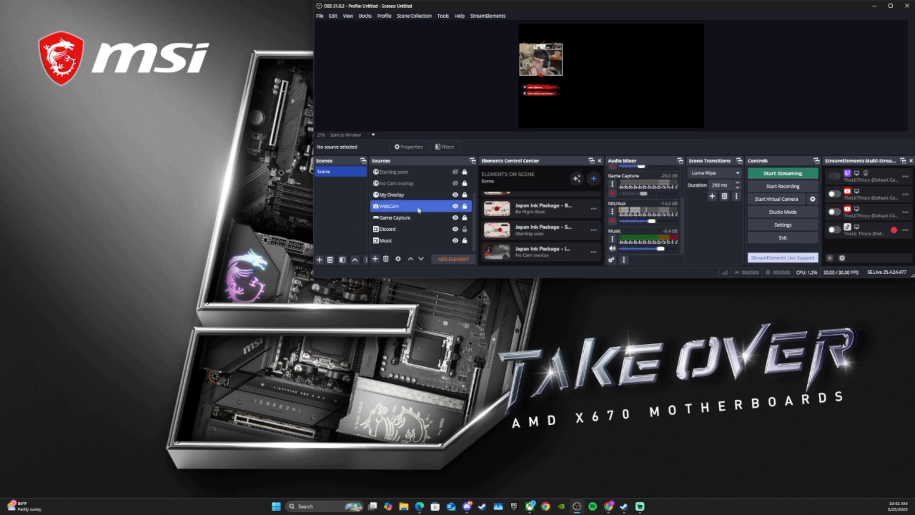
pyautogui.click(375, 258)
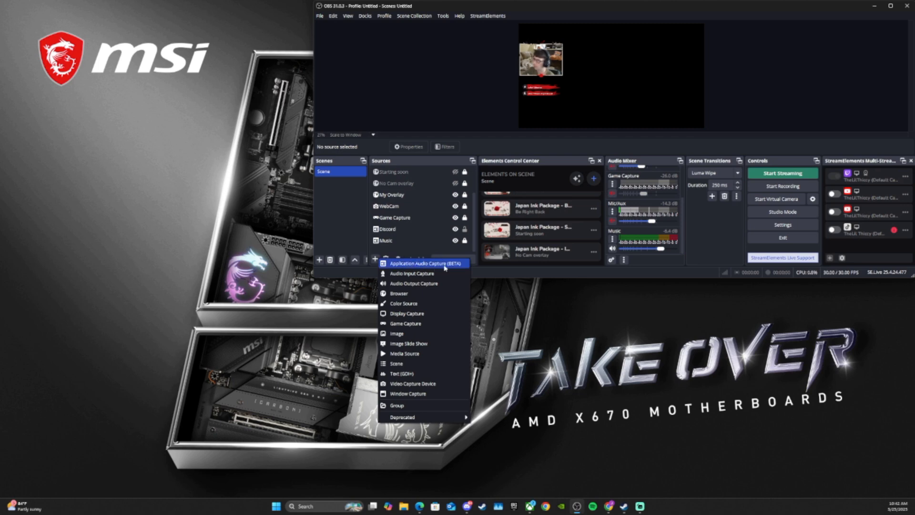
pyautogui.click(425, 265)
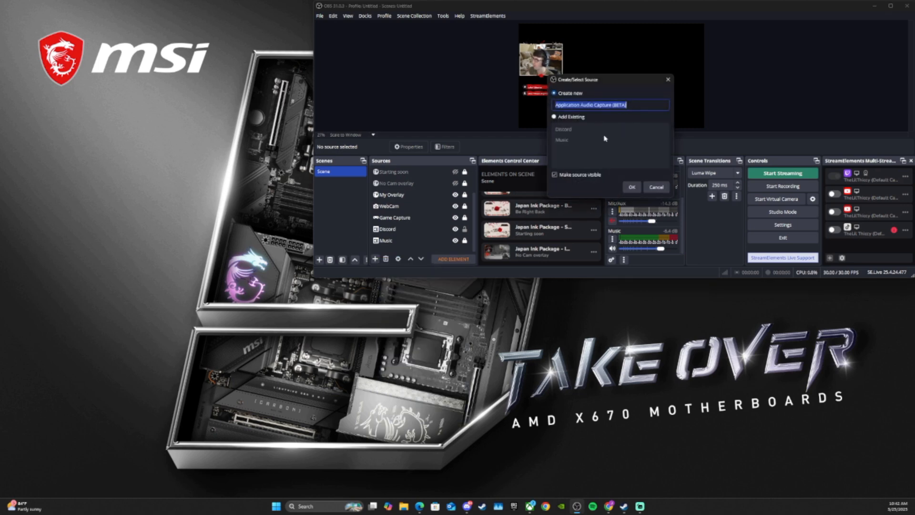
pyautogui.click(630, 186)
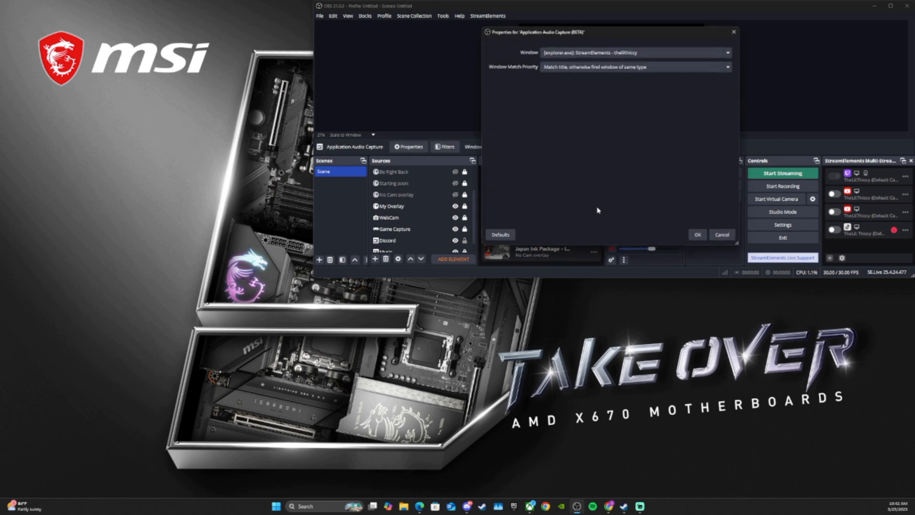
pyautogui.click(614, 54)
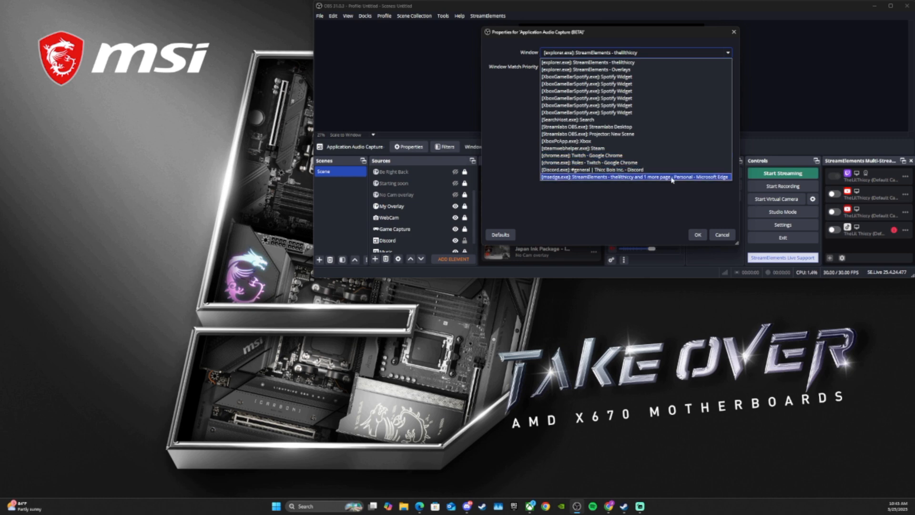
pyautogui.click(722, 233)
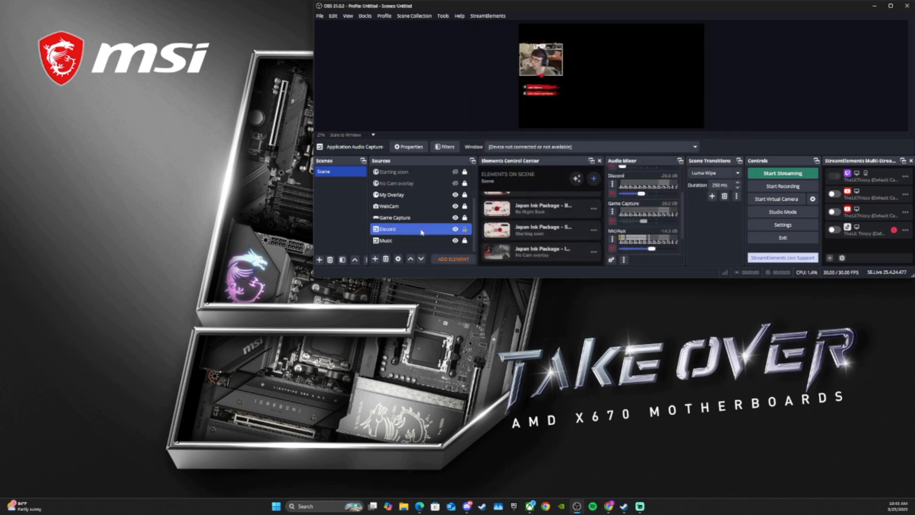
pyautogui.scroll(-1, 452, 221)
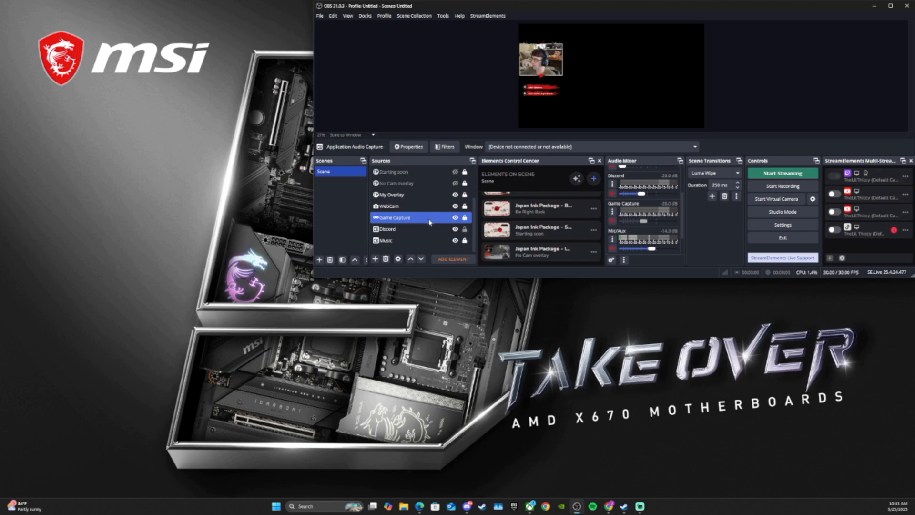
pyautogui.click(385, 251)
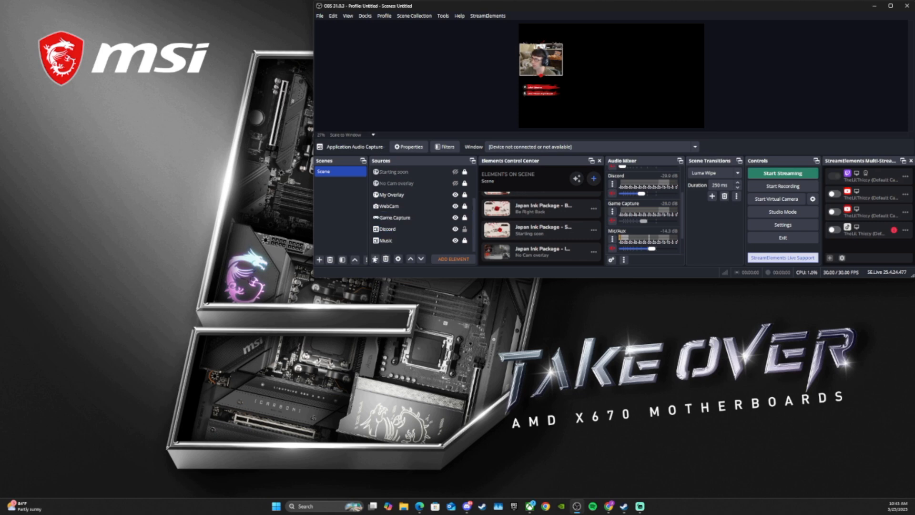
pyautogui.click(375, 258)
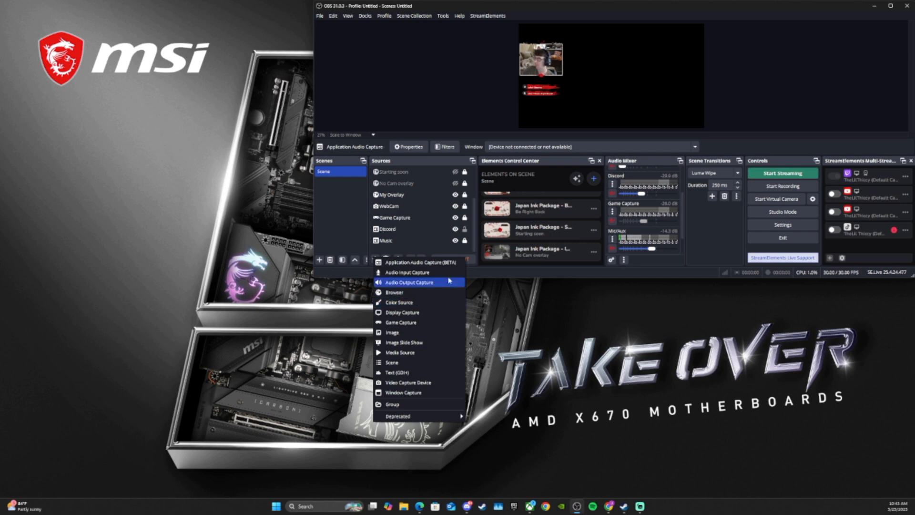
pyautogui.click(553, 338)
# - Switch to the Twitch creator dashboard in Chrome, open its Stream Manager, and refresh the page
pyautogui.moveTo(614, 509)
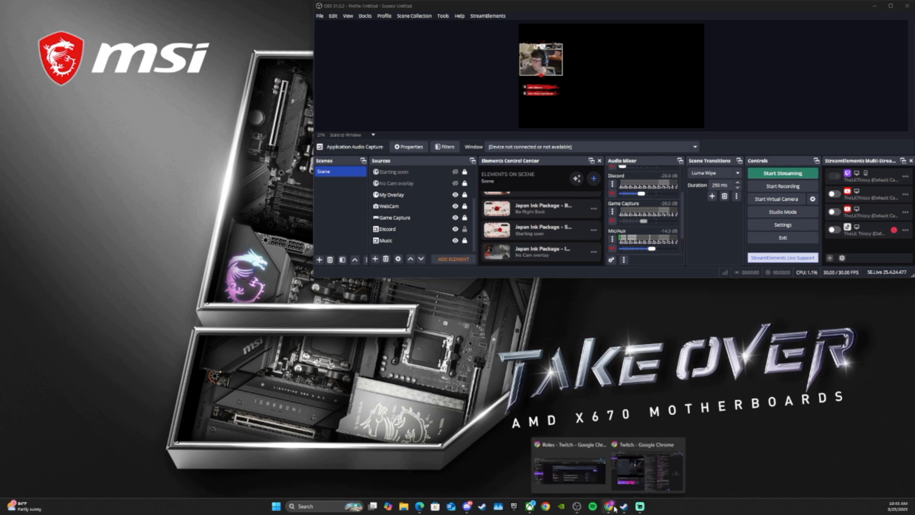
pyautogui.click(569, 465)
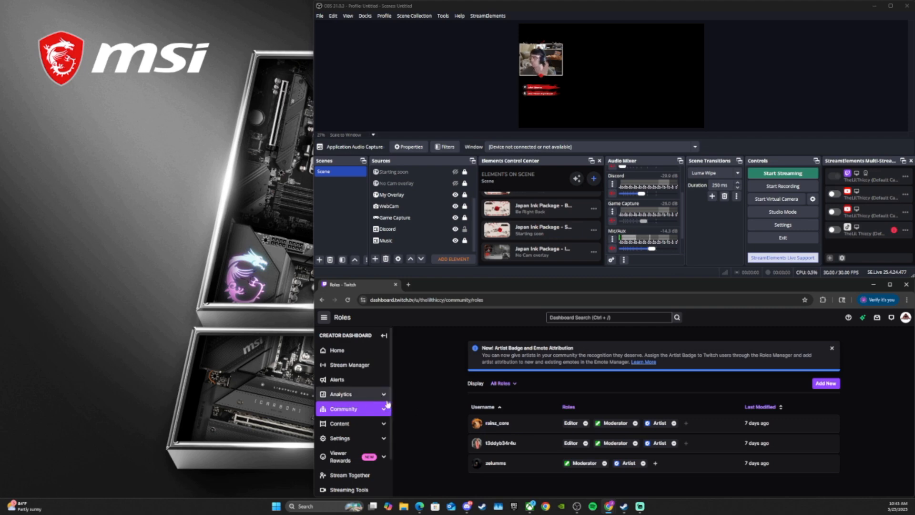
pyautogui.click(358, 365)
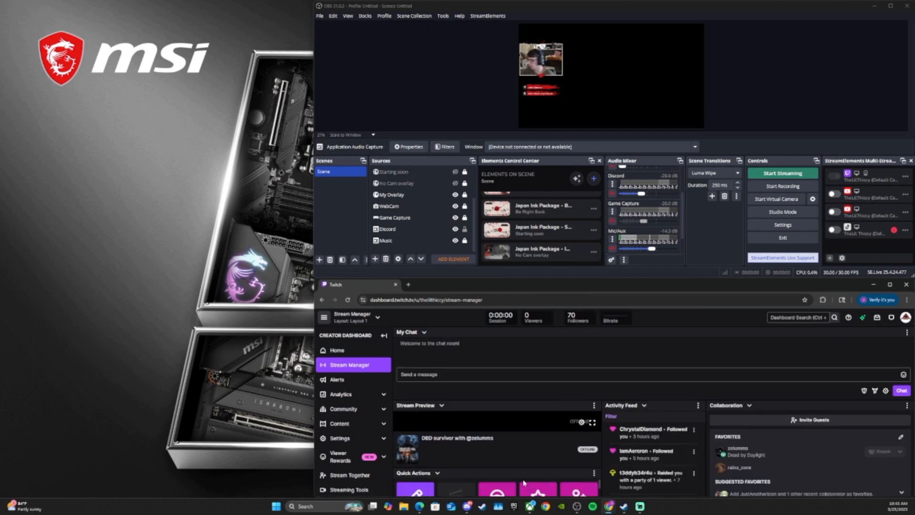
pyautogui.click(348, 300)
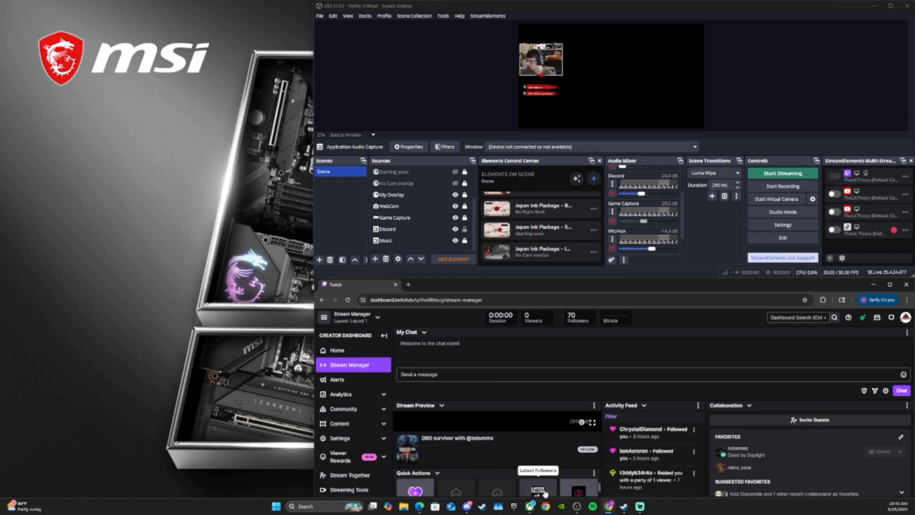
# - Open the Soundstripe Music extension from the Stream Manager's quick actions and move its pop-up window onto the empty desktop area
pyautogui.click(544, 493)
pyautogui.moveTo(806, 192); pyautogui.dragTo(755, 190)
pyautogui.click(855, 187)
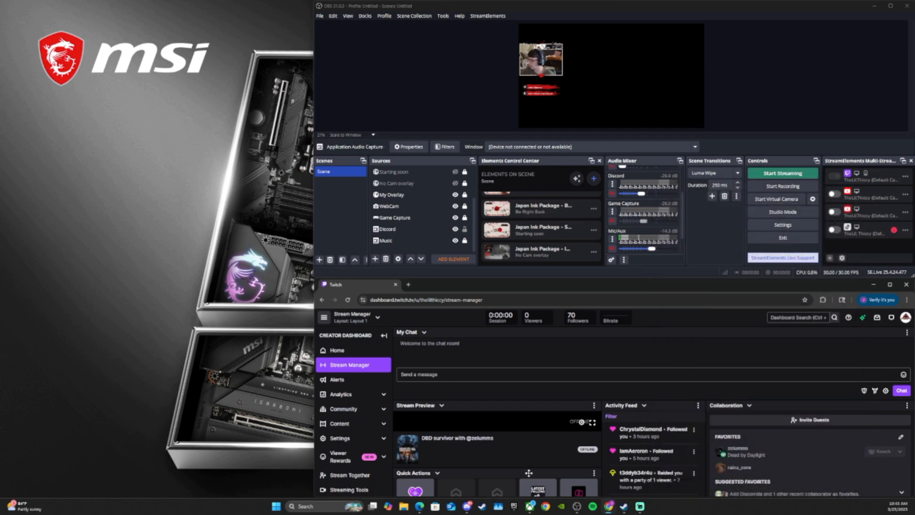
pyautogui.click(578, 489)
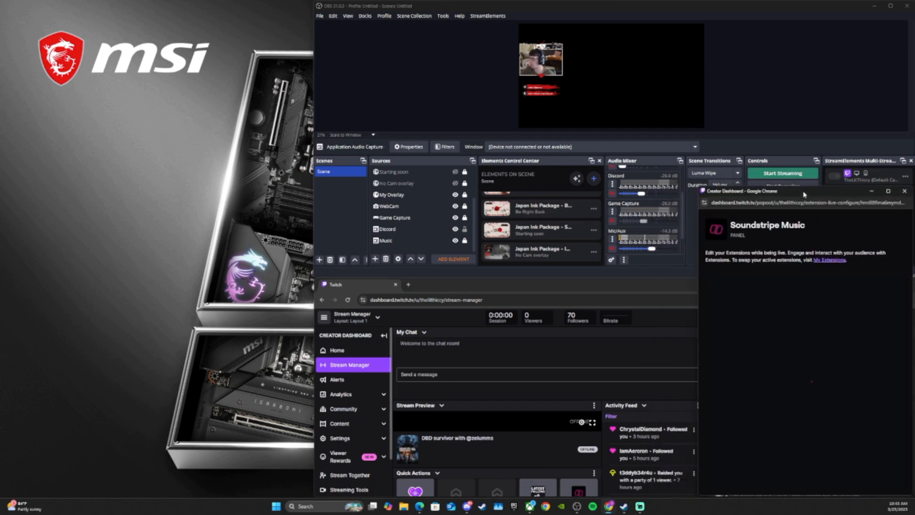
pyautogui.moveTo(803, 194); pyautogui.dragTo(146, 15)
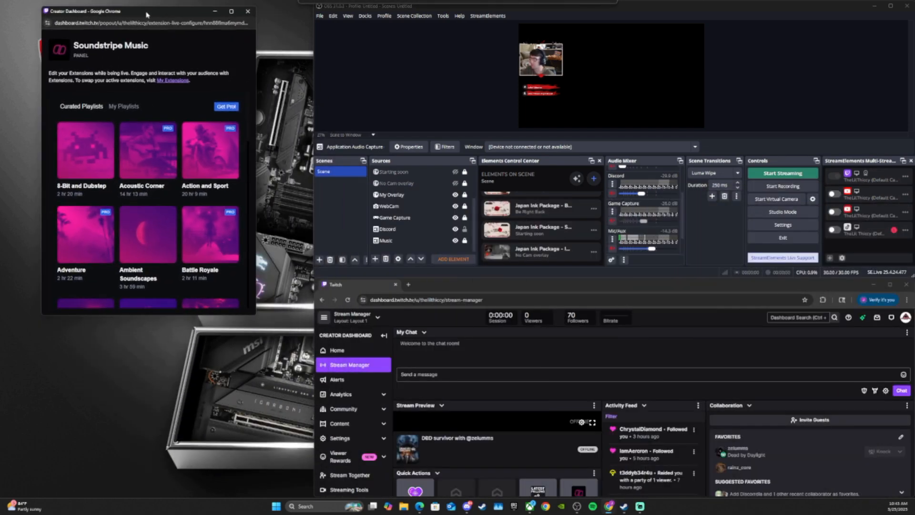
# - Add a second Application Audio Capture source in OBS for the window "[chrome.exe]: Creator Dashboard - Google Chrome" and check its mixer channel
pyautogui.click(375, 259)
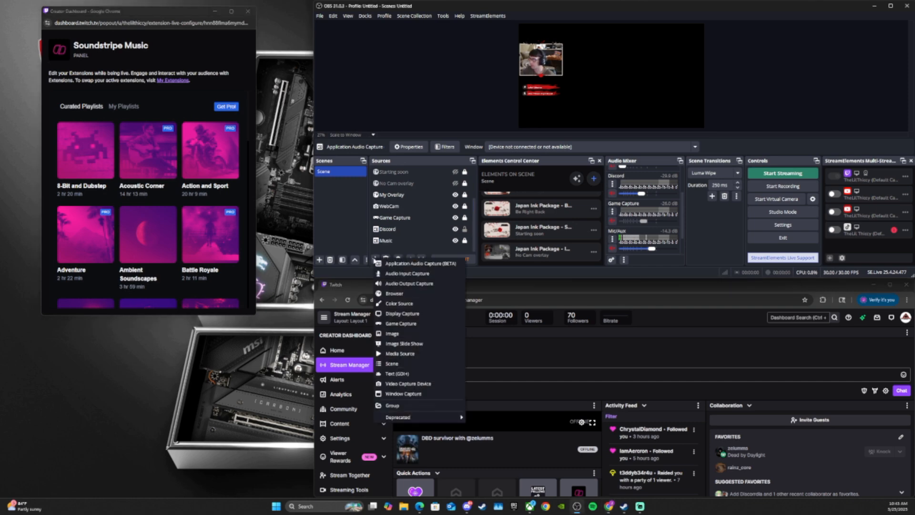
pyautogui.click(432, 268)
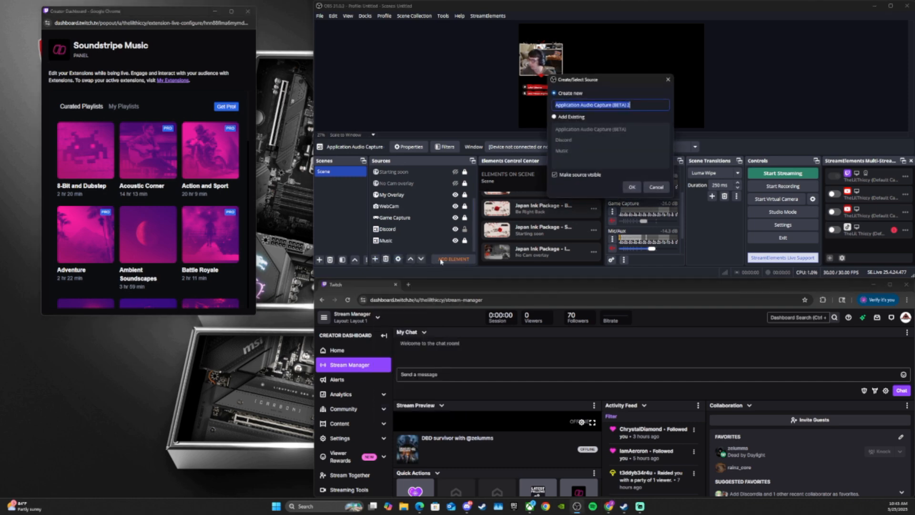
pyautogui.click(632, 188)
pyautogui.click(606, 53)
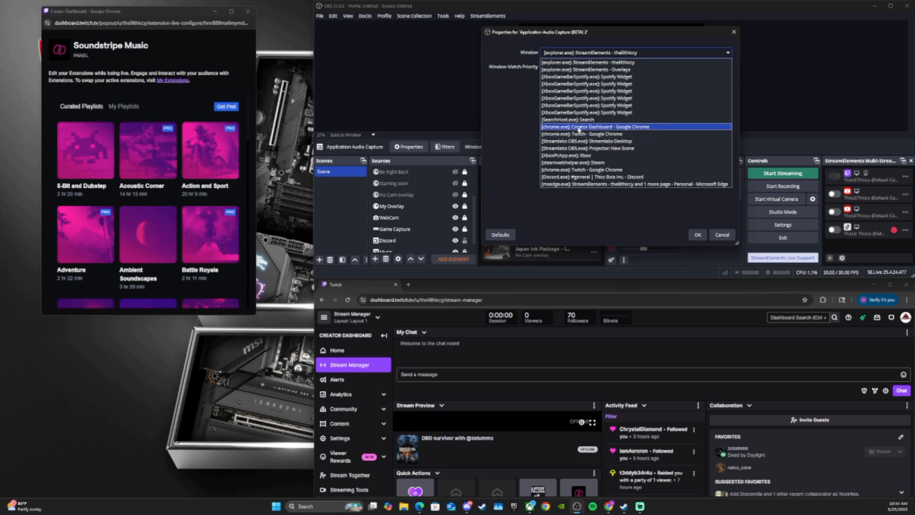
pyautogui.click(593, 127)
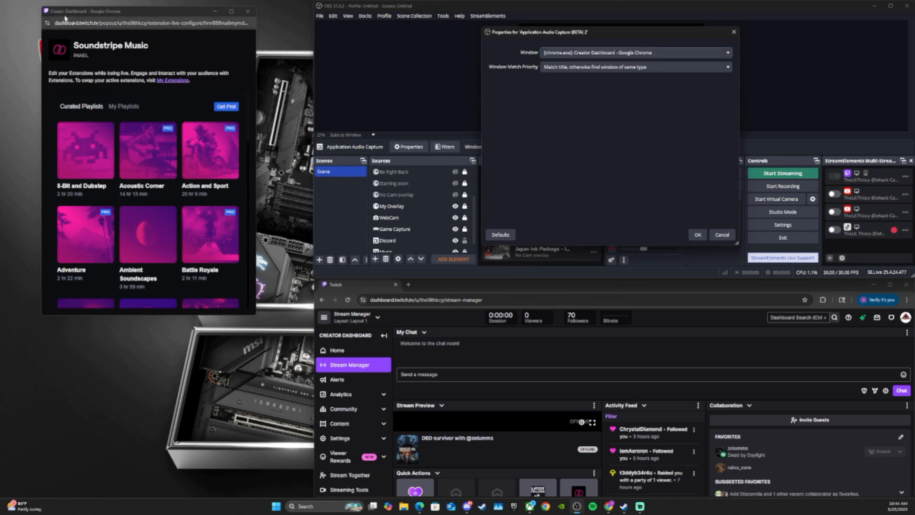
pyautogui.click(697, 235)
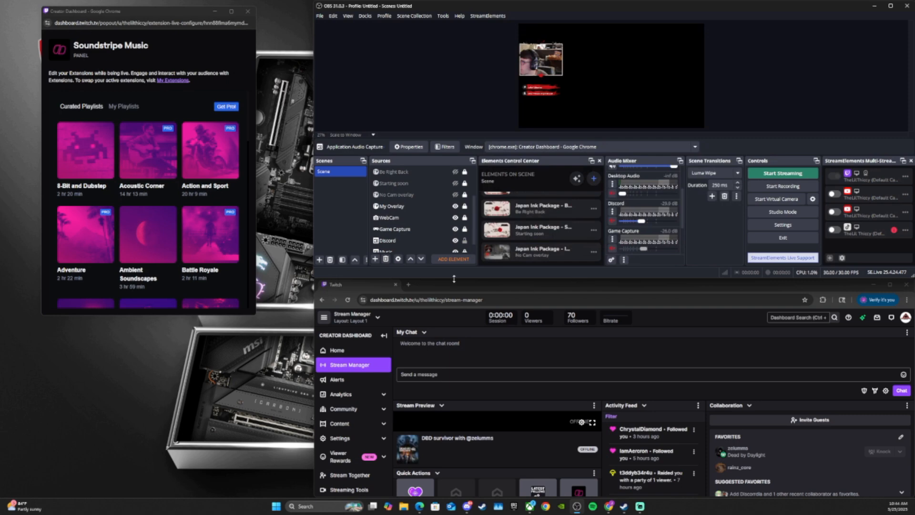
pyautogui.scroll(-2, 639, 236)
pyautogui.scroll(4, 650, 233)
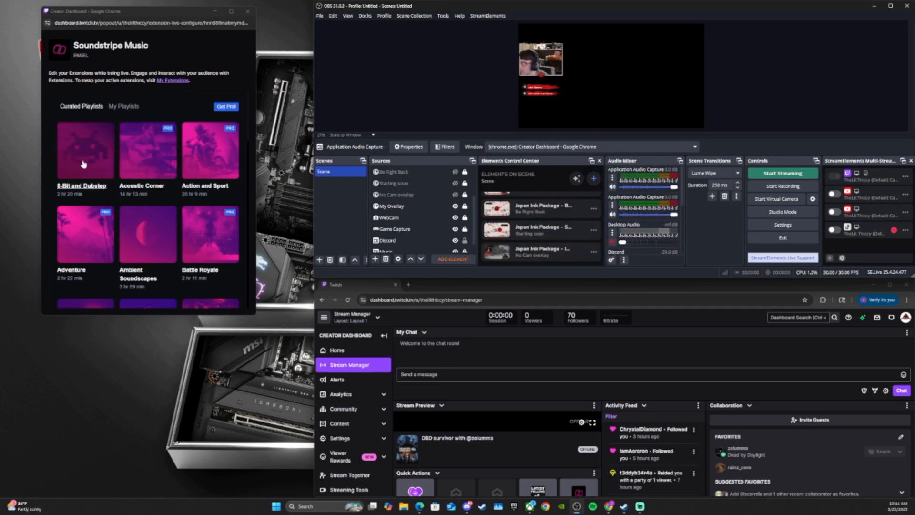
# - Play the Ambient Soundscapes playlist in Soundstripe Music, lowering the player's volume and skipping ahead in the track
pyautogui.click(166, 253)
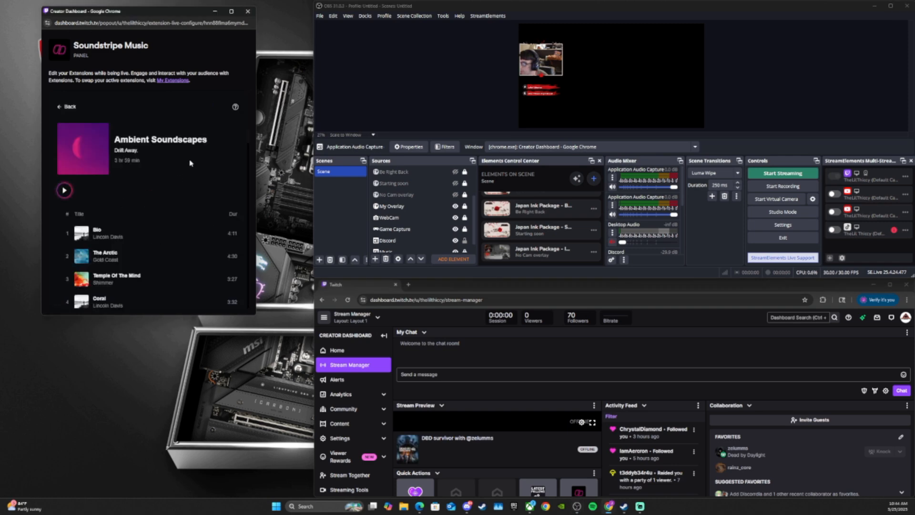
pyautogui.click(65, 190)
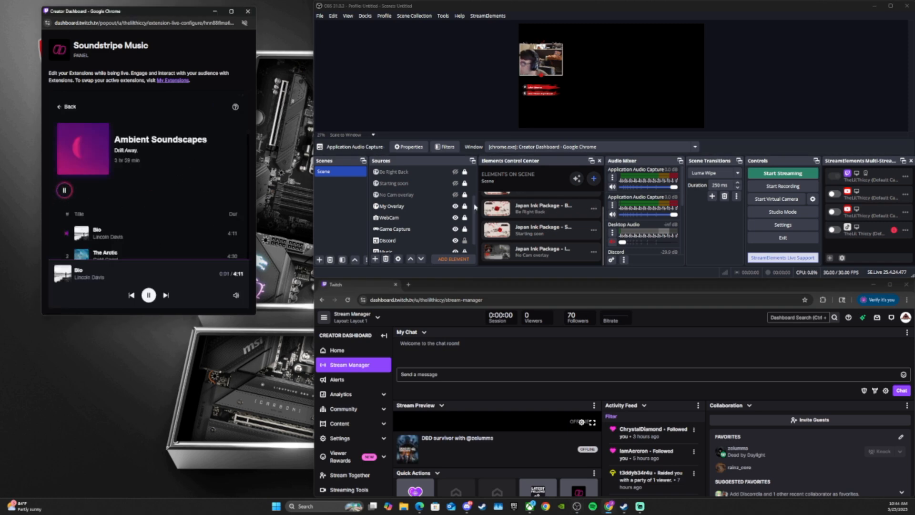
pyautogui.moveTo(243, 297)
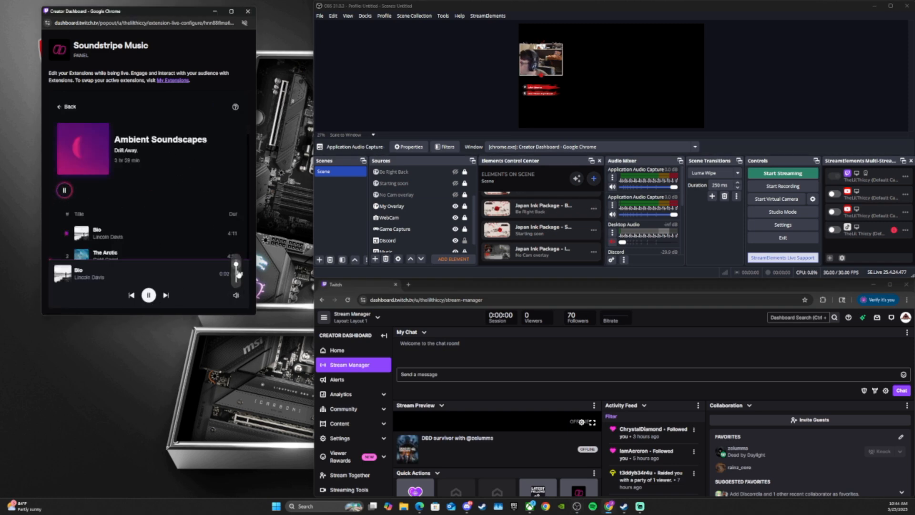
pyautogui.moveTo(236, 264); pyautogui.dragTo(237, 272)
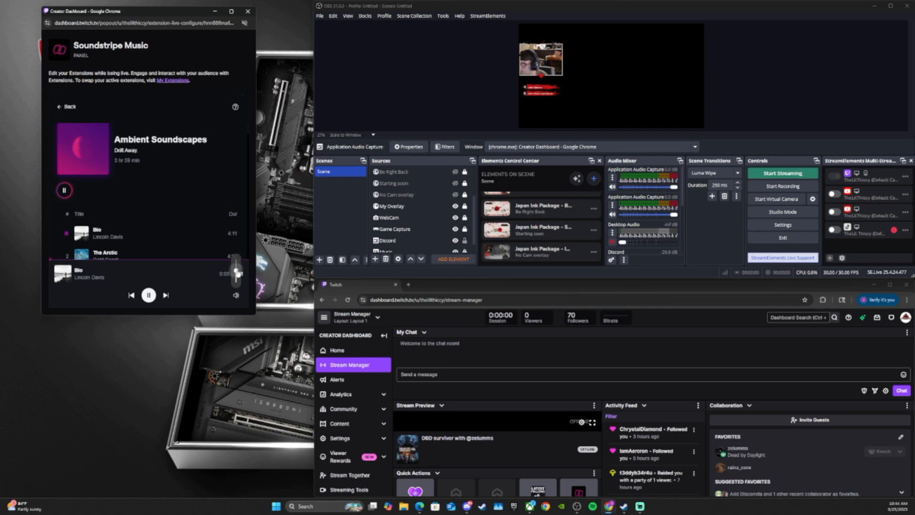
pyautogui.click(126, 260)
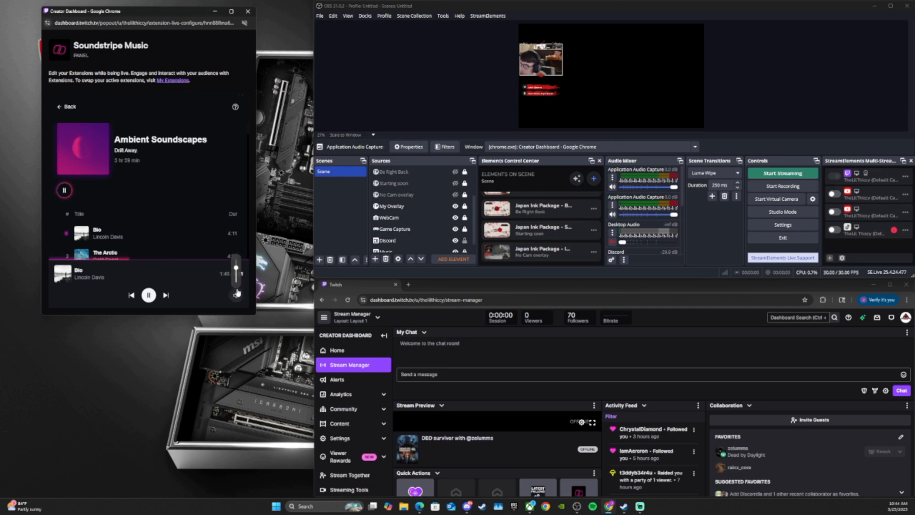
# - Set the muted Soundstripe pop-up to always allow sound on the Twitch dashboard site
pyautogui.click(244, 24)
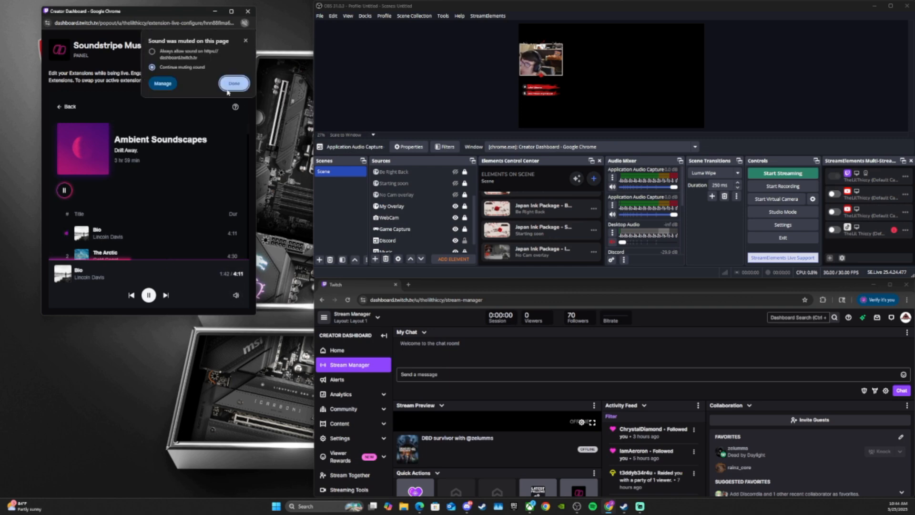
pyautogui.click(152, 51)
pyautogui.click(234, 84)
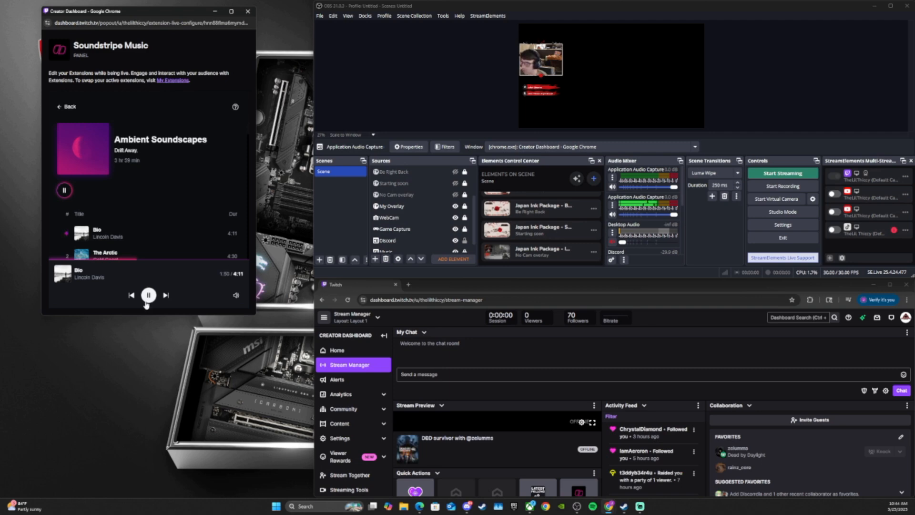
# - Lower the Soundstripe player's volume further and close the Soundstripe Music window
pyautogui.moveTo(235, 295)
pyautogui.moveTo(236, 267); pyautogui.dragTo(236, 281)
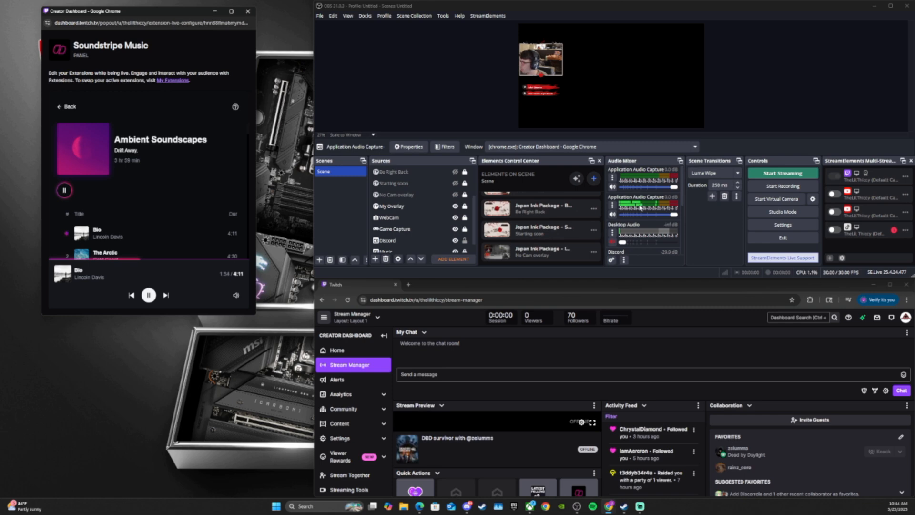
pyautogui.click(247, 11)
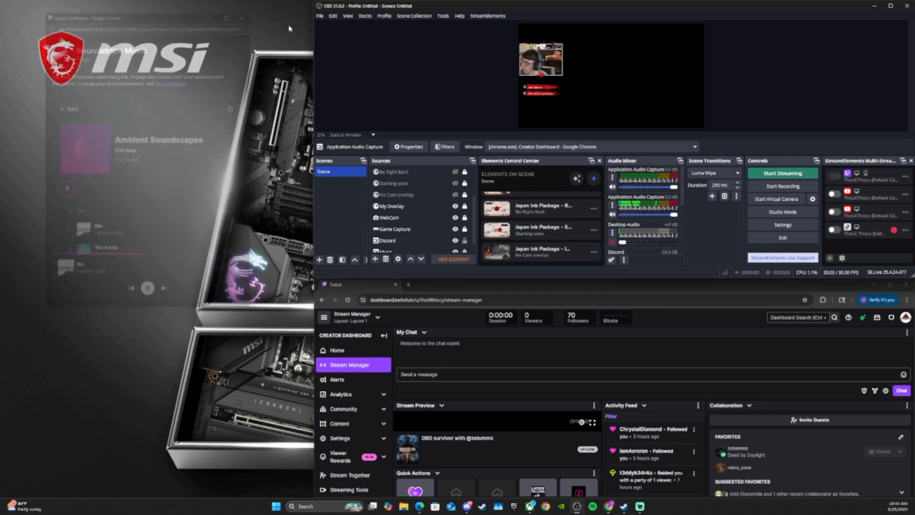
# - Remove the Application Audio Capture (BETA) 2 source from the scene
pyautogui.click(423, 197)
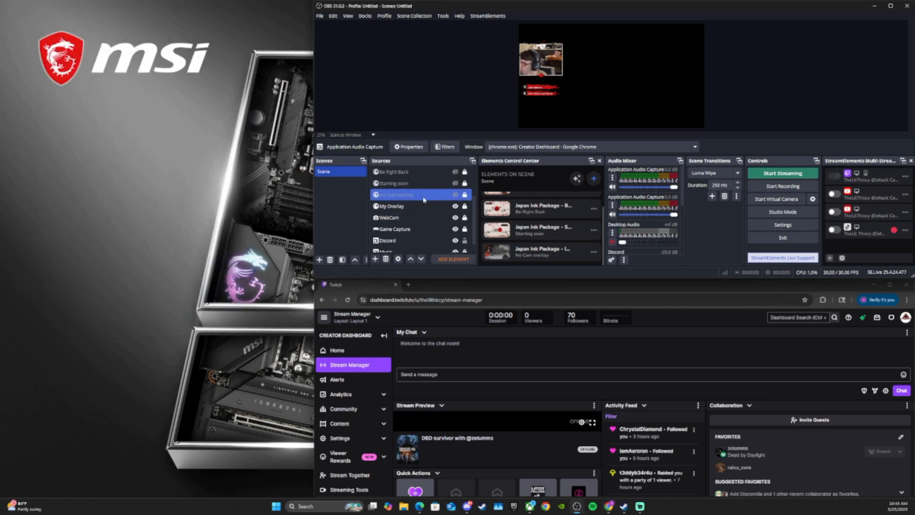
pyautogui.scroll(-1, 424, 205)
pyautogui.scroll(2, 430, 232)
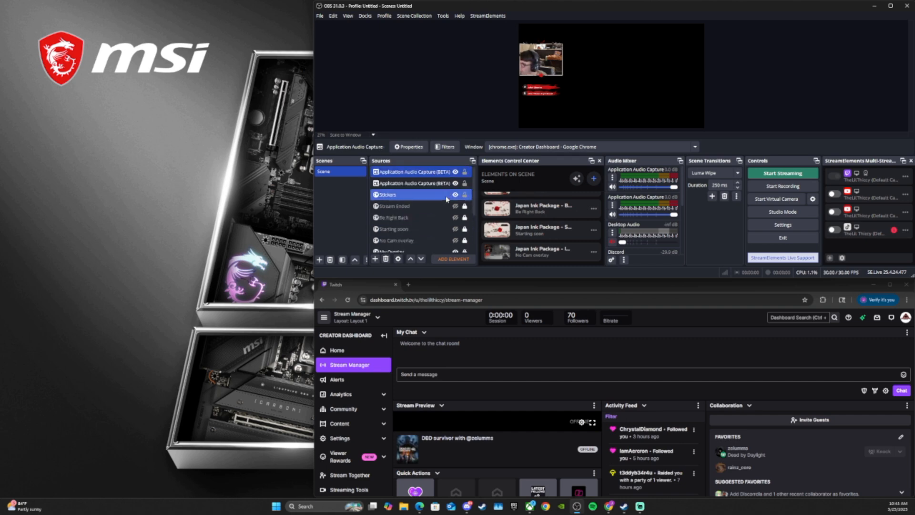
pyautogui.click(386, 258)
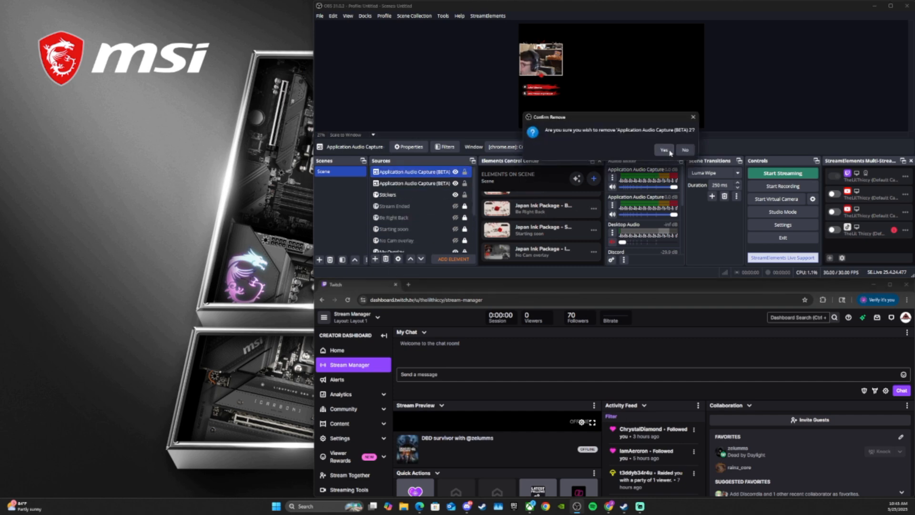
pyautogui.click(664, 150)
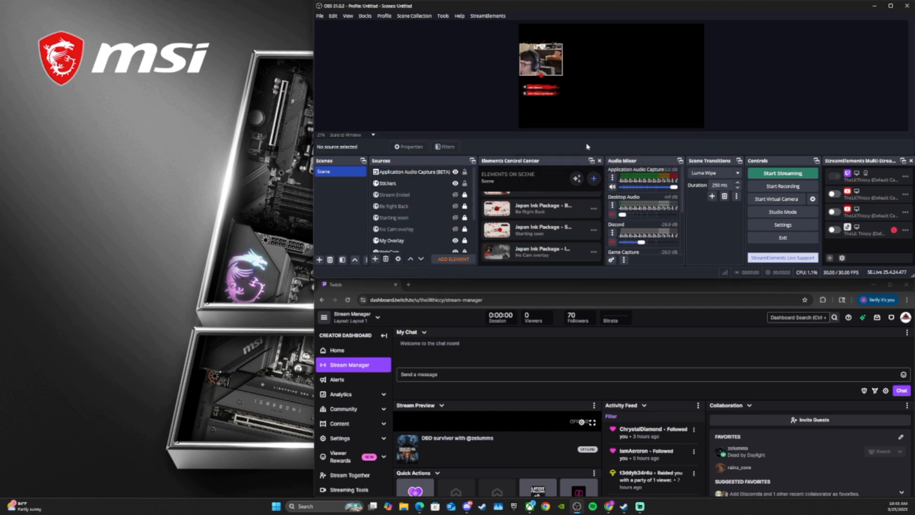
# - Remove the remaining Application Audio Capture (BETA) source from the scene
pyautogui.click(387, 260)
pyautogui.click(664, 150)
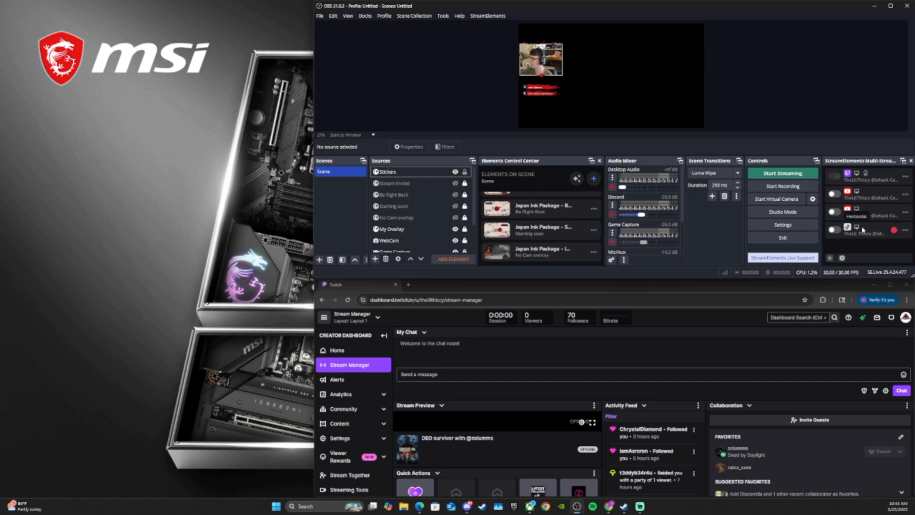
# - Add a TikTok output to StreamElements Multi-Streaming and connect the TikTok account
pyautogui.moveTo(894, 232)
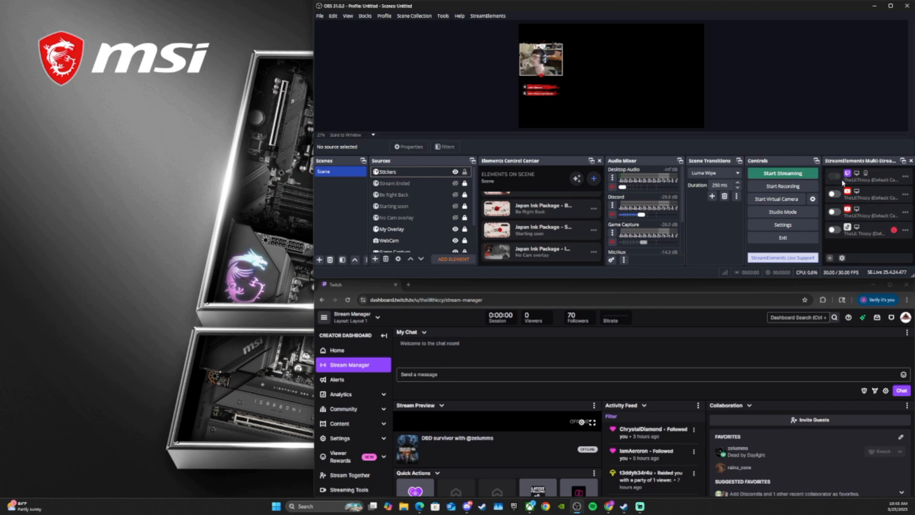
pyautogui.click(829, 258)
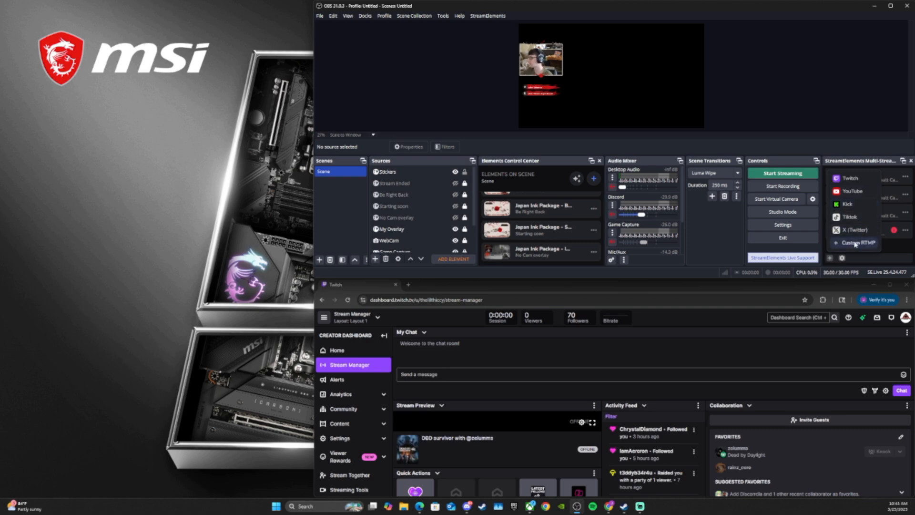
pyautogui.click(856, 195)
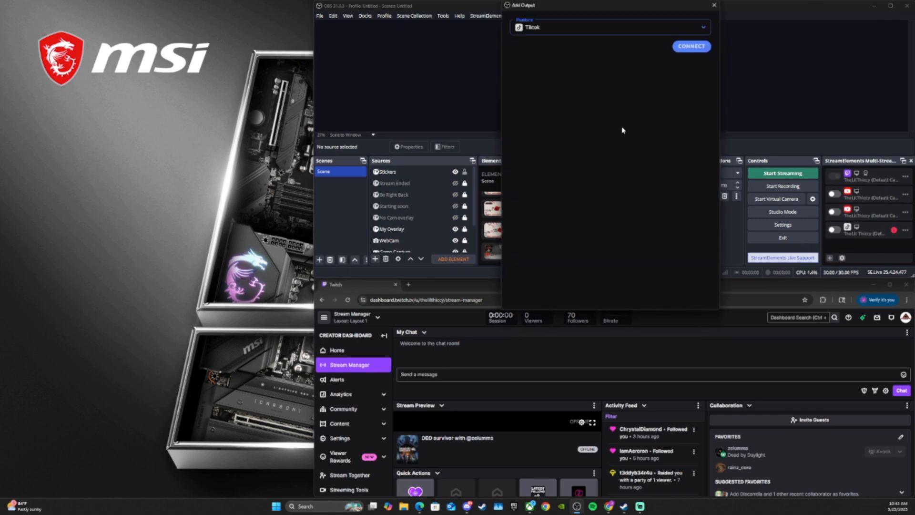
pyautogui.click(685, 46)
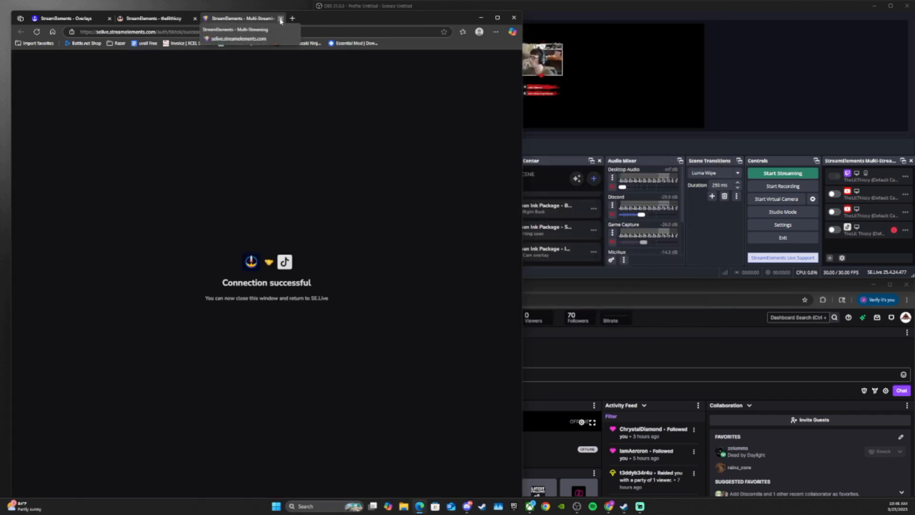
# - Close the TikTok connection page, the StreamElements overlay editor and the Overlays page in the browser
pyautogui.click(280, 19)
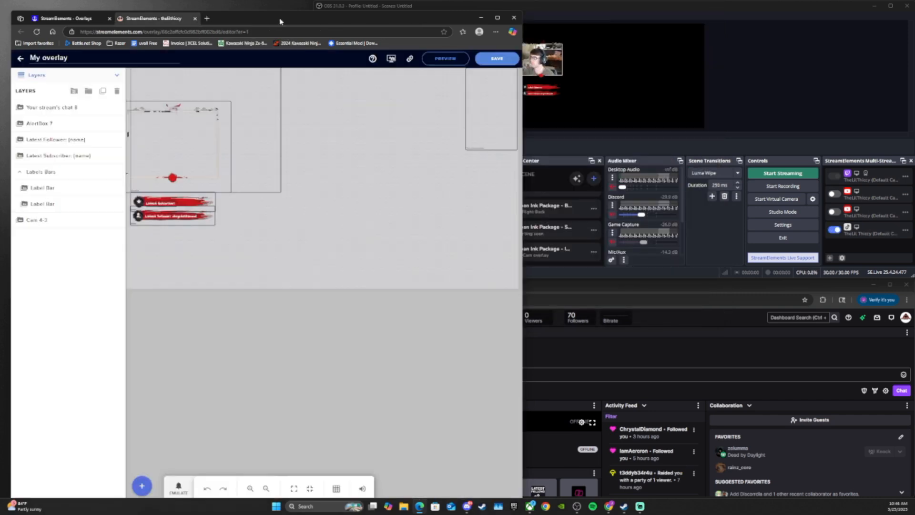
pyautogui.click(195, 18)
pyautogui.click(108, 19)
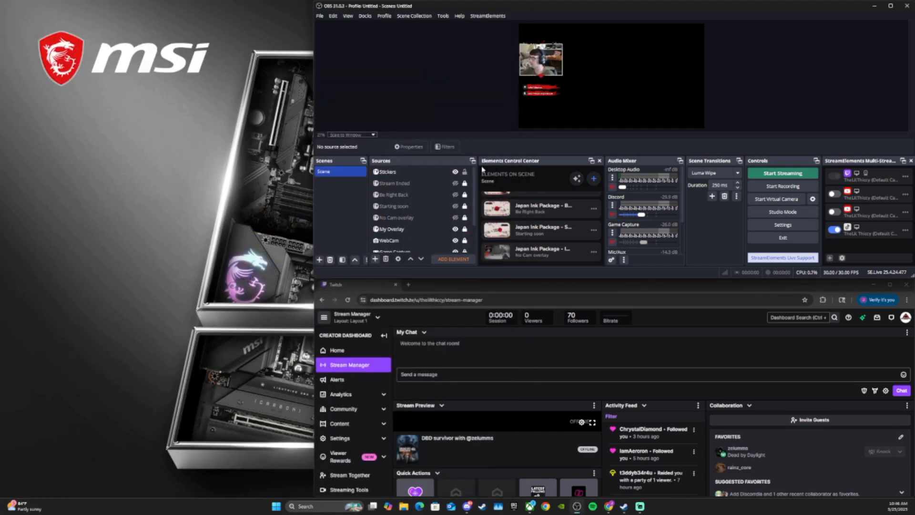